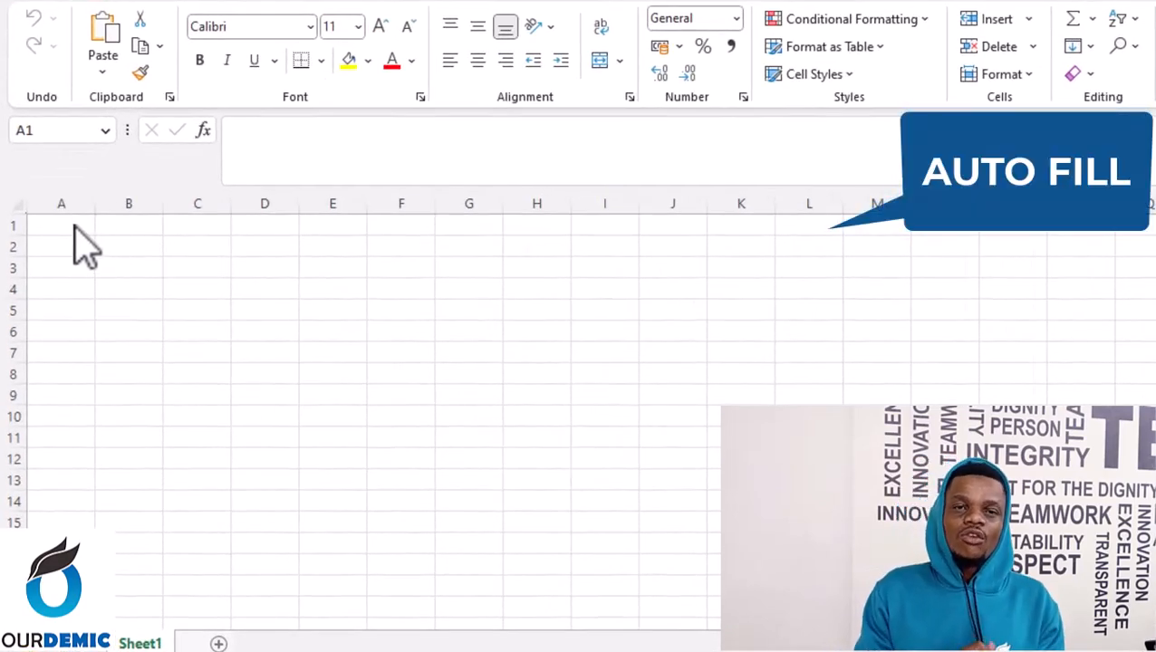
Enter 1 and 2 in cells A1 and A2 and autofill the number series down column A
{"action": "double_click", "coordinate": [77, 227]}
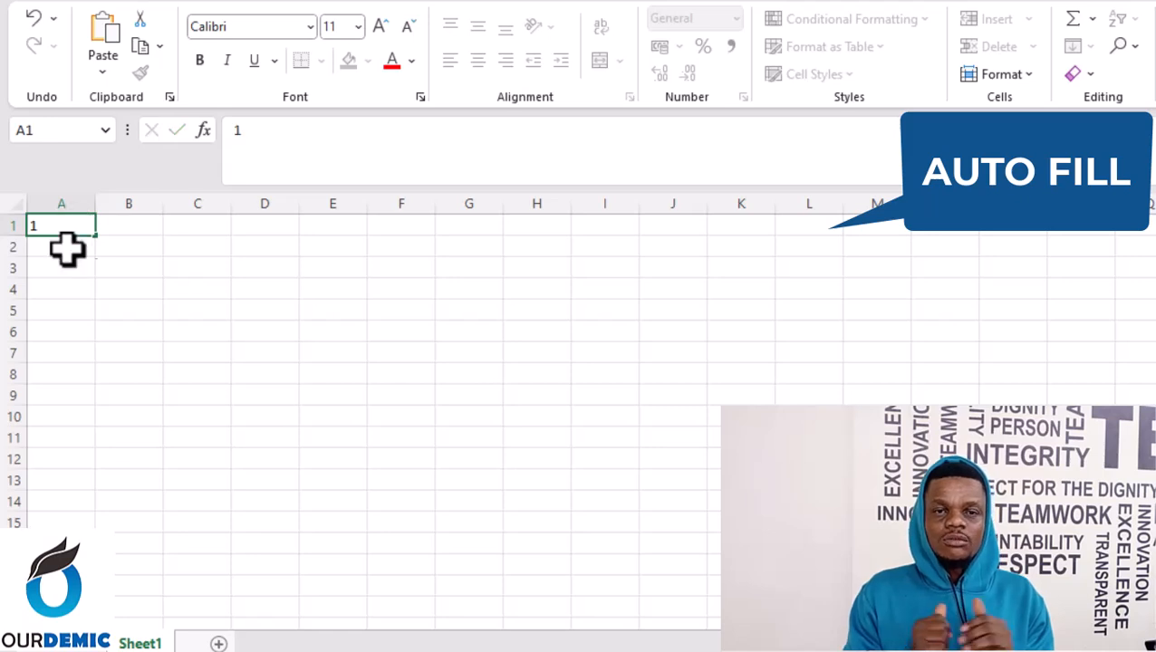
{"action": "key", "text": "Return"}
{"action": "type", "text": "2"}
{"action": "left_click", "coordinate": [124, 245]}
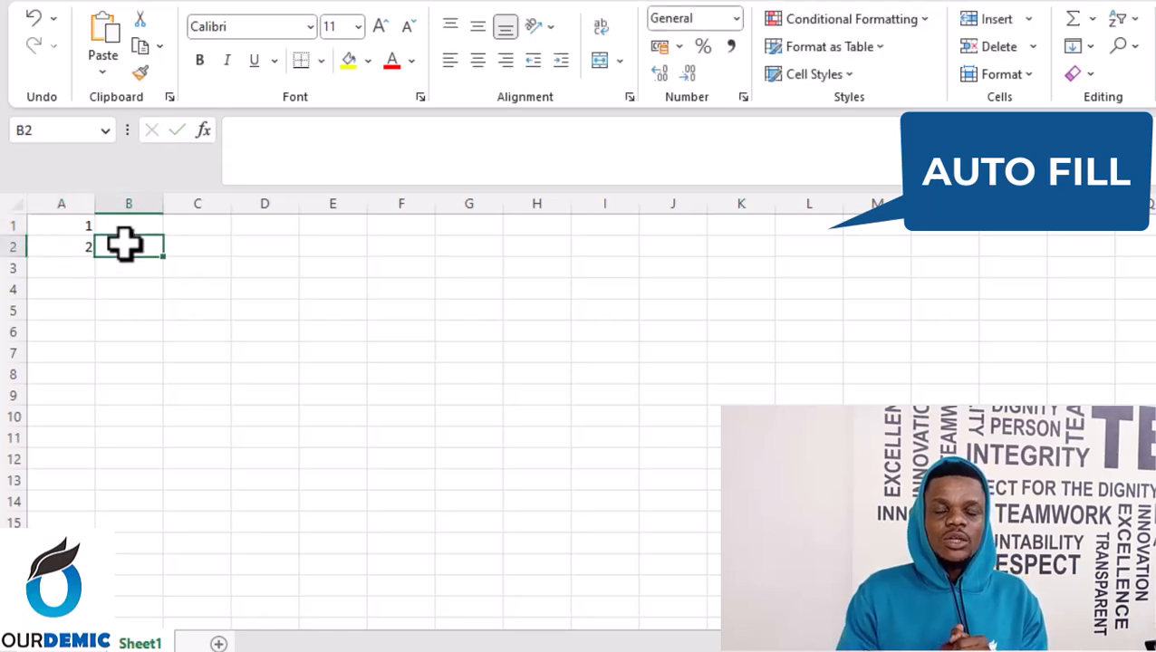
{"action": "left_click", "coordinate": [76, 225]}
{"action": "key", "text": "shift+Down"}
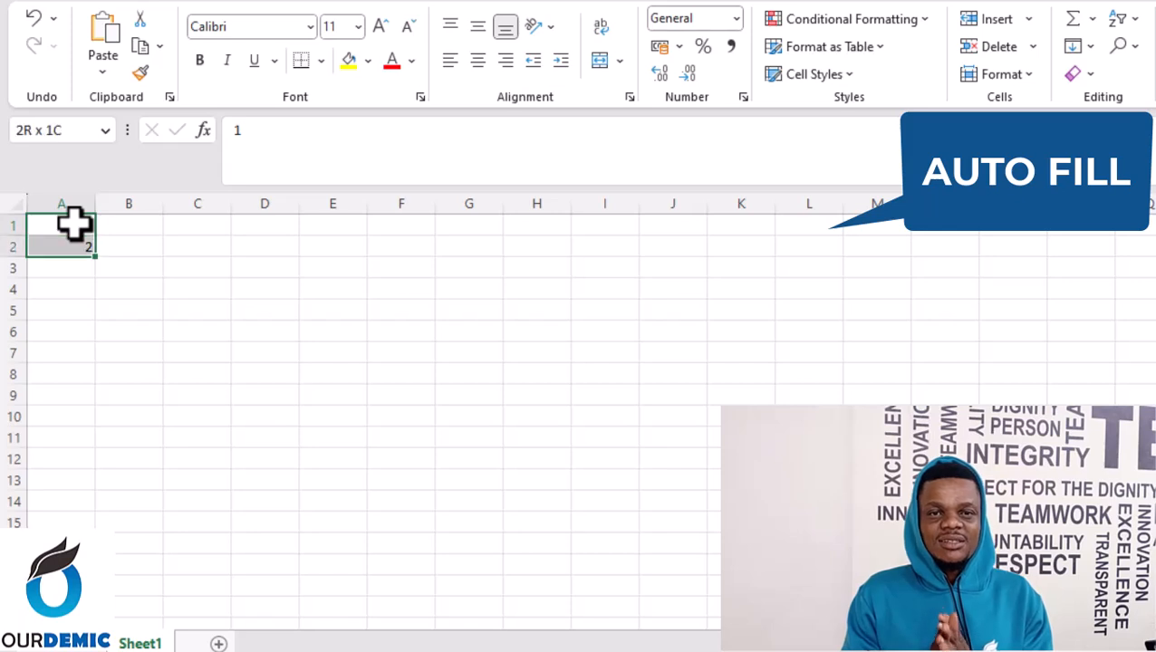
{"action": "left_click_drag", "start_coordinate": [95, 258], "coordinate": [122, 594]}
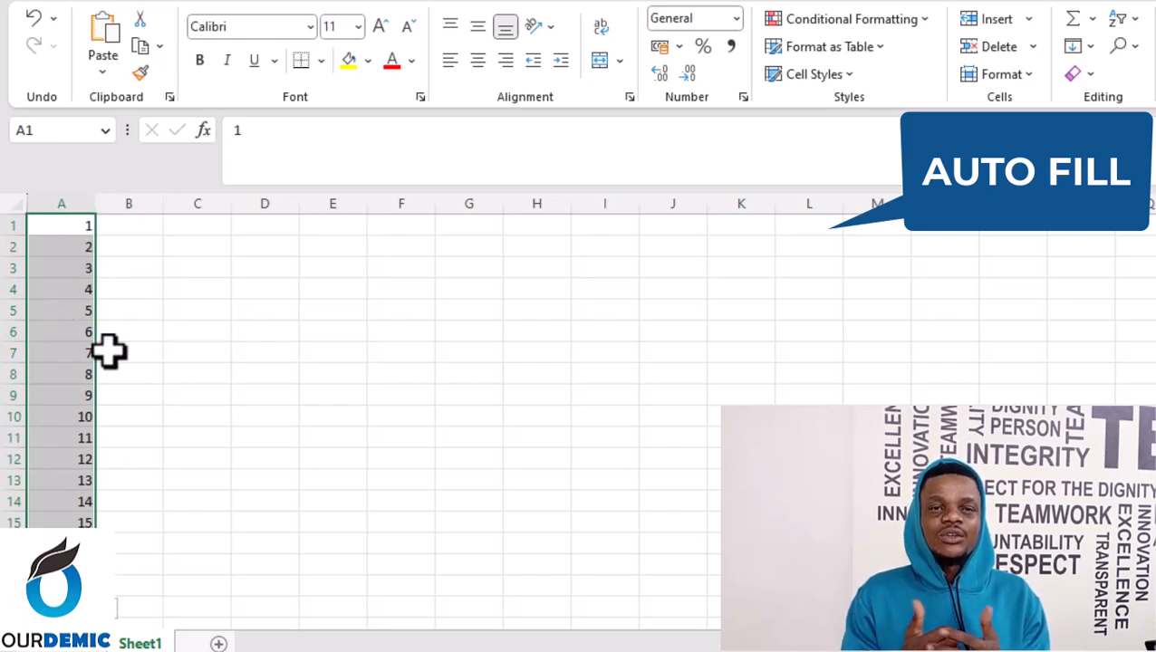
Autofill the weekday entries Mon and Tues from C2 to C13, and sat and sun from E2 and E3 down column E
{"action": "left_click", "coordinate": [208, 247]}
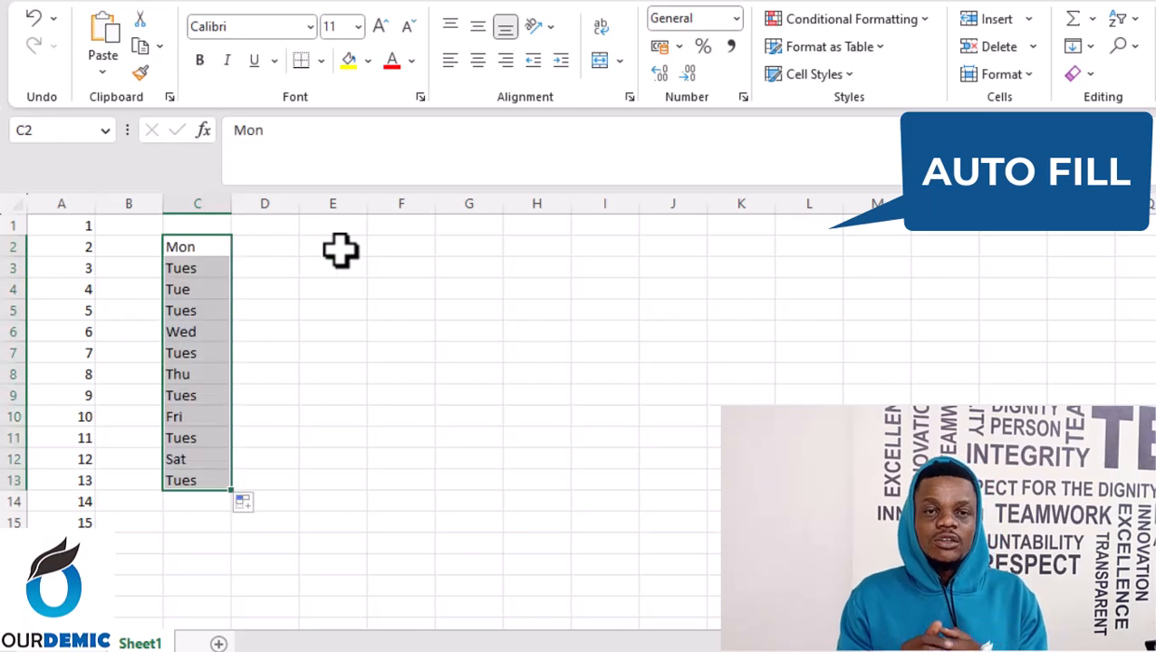
{"action": "left_click", "coordinate": [338, 248]}
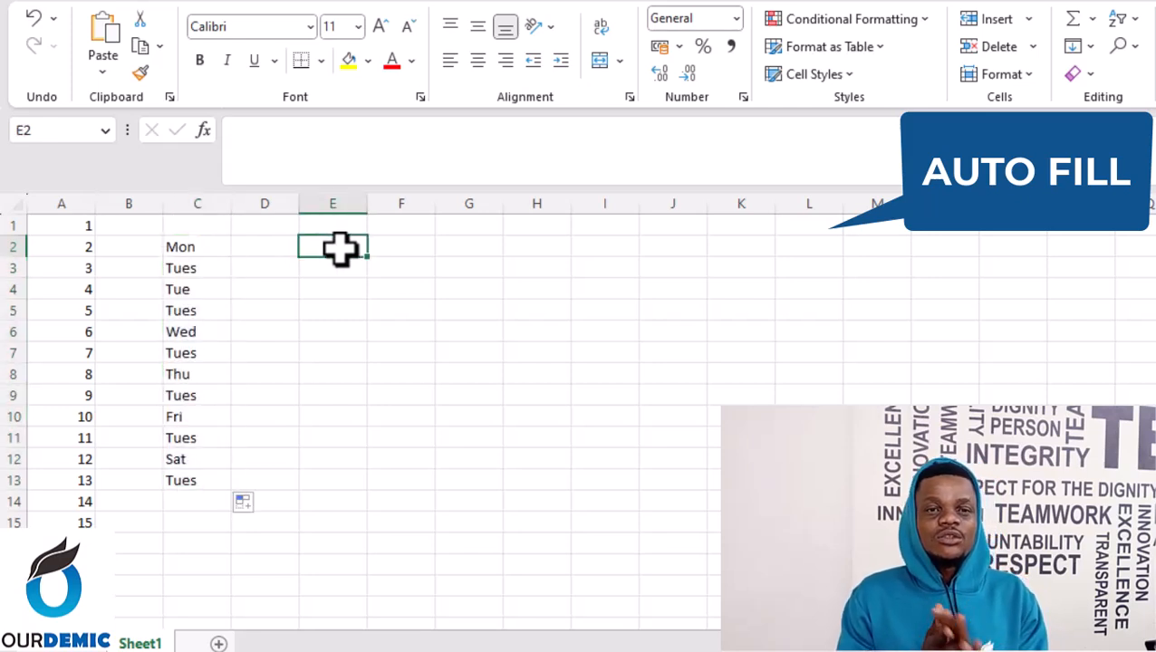
{"action": "type", "text": "sat"}
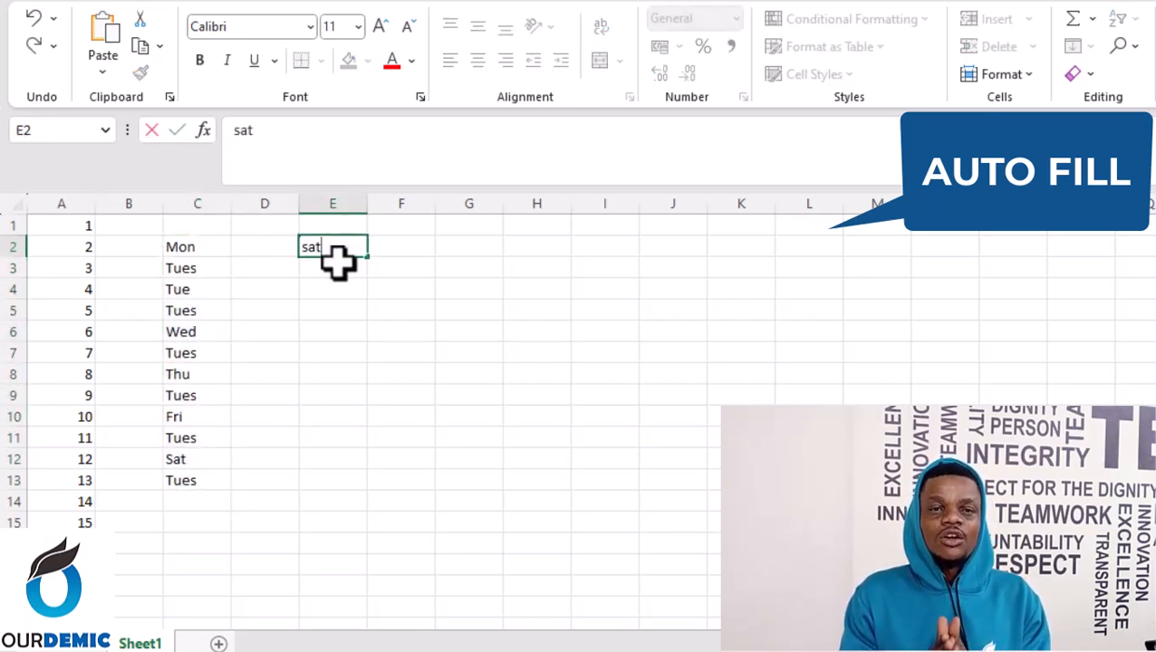
{"action": "left_click", "coordinate": [338, 265]}
{"action": "type", "text": "sun"}
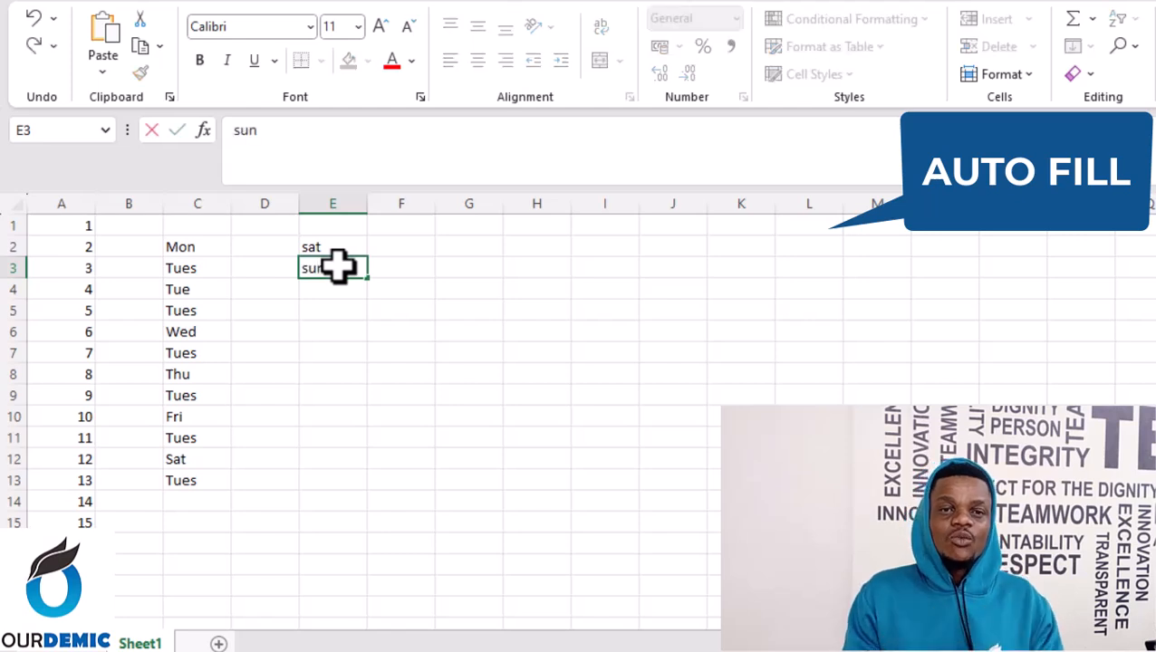
{"action": "left_click", "coordinate": [405, 273]}
{"action": "left_click", "coordinate": [335, 244]}
{"action": "left_click_drag", "start_coordinate": [336, 245], "coordinate": [350, 498]}
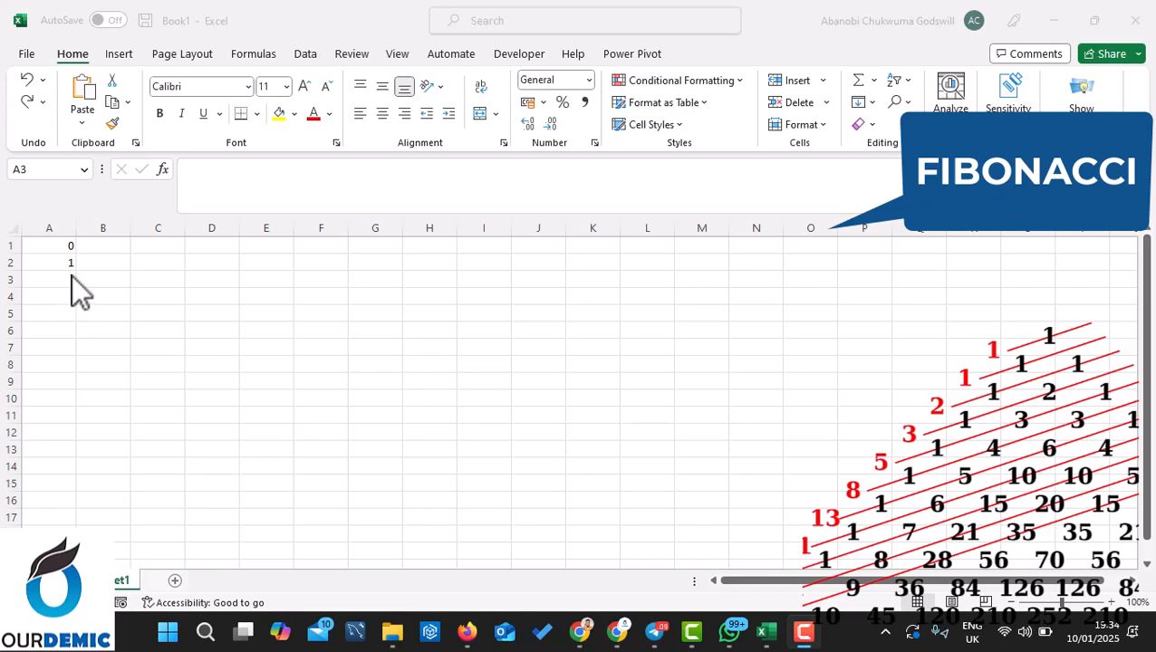
Enter the formula =A1+A2 in cell A3 to add the two starting Fibonacci values
{"action": "left_click", "coordinate": [67, 245]}
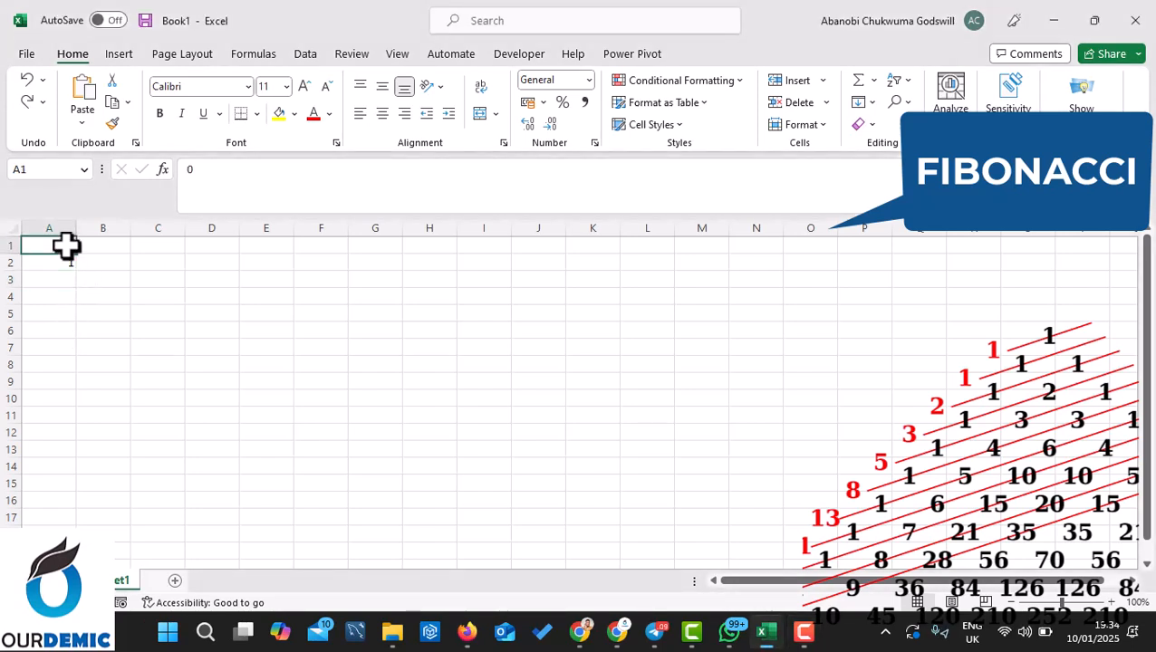
{"action": "left_click", "coordinate": [64, 263]}
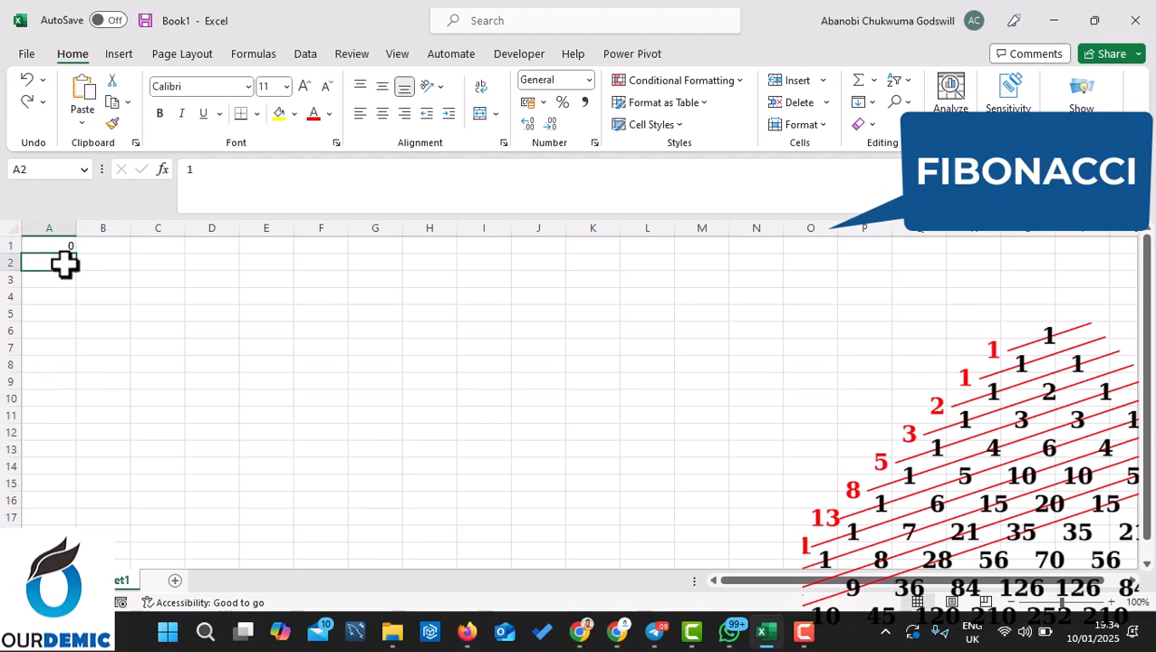
{"action": "left_click", "coordinate": [62, 280]}
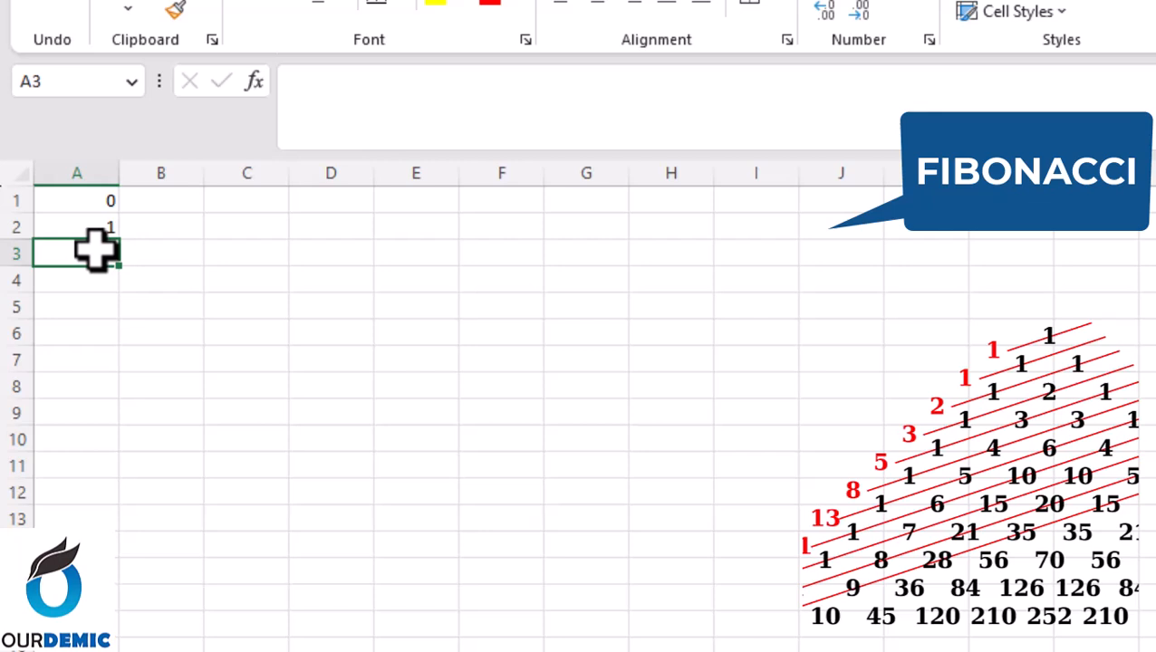
{"action": "type", "text": "="}
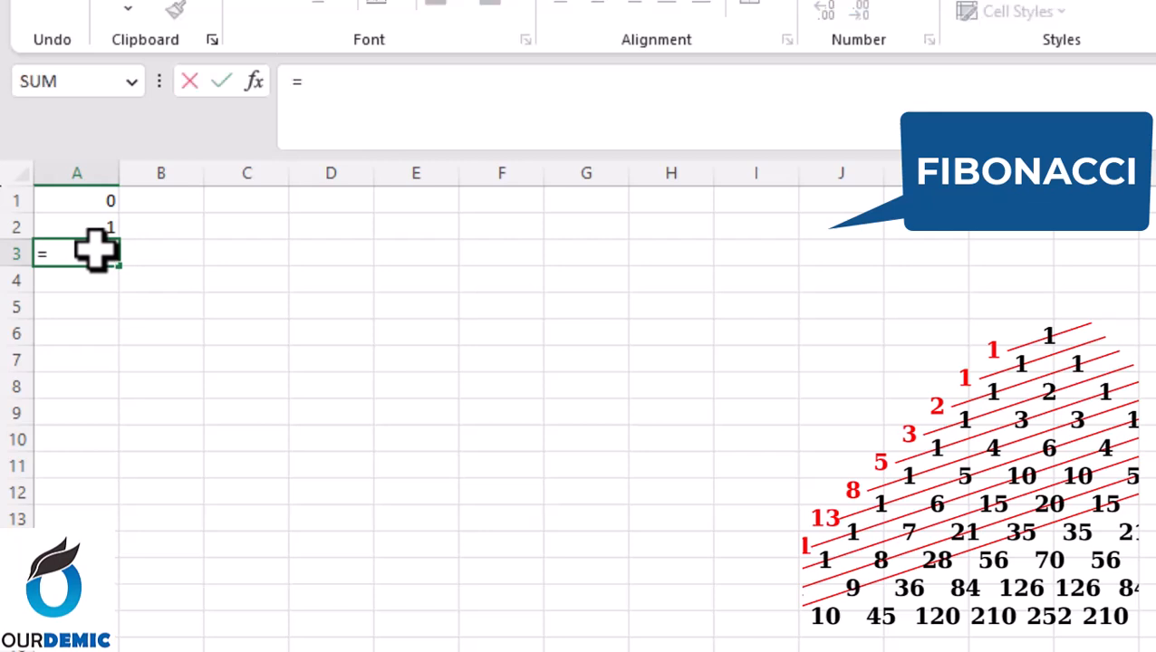
{"action": "left_click", "coordinate": [110, 201]}
{"action": "type", "text": "+"}
{"action": "left_click", "coordinate": [94, 228]}
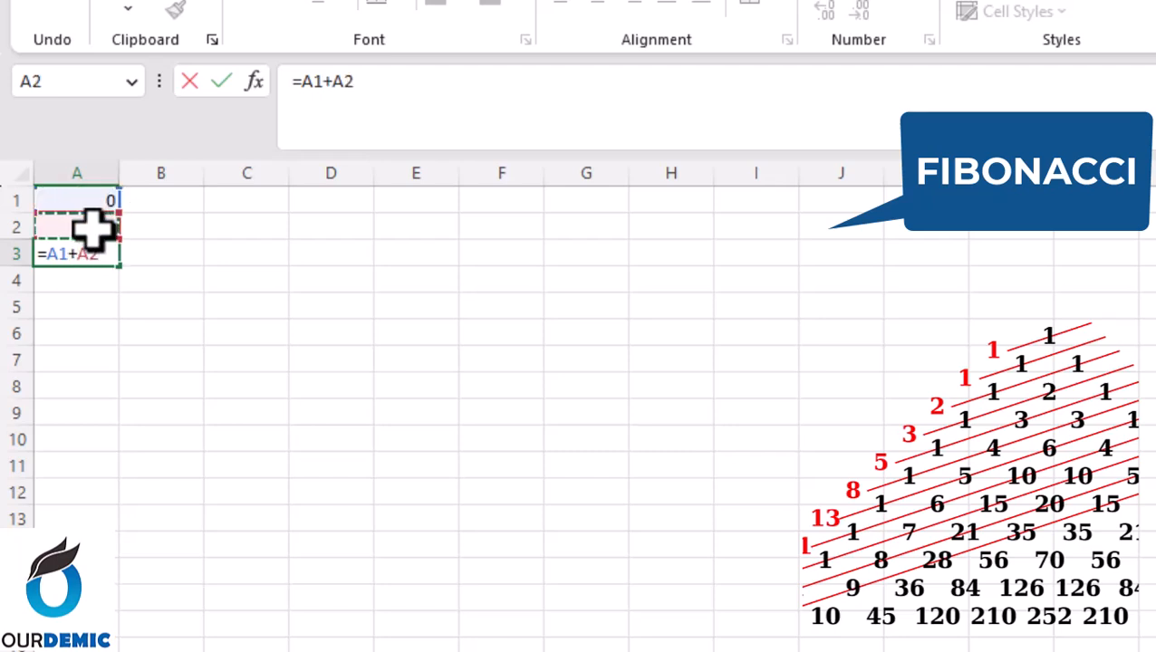
{"action": "key", "text": "Return"}
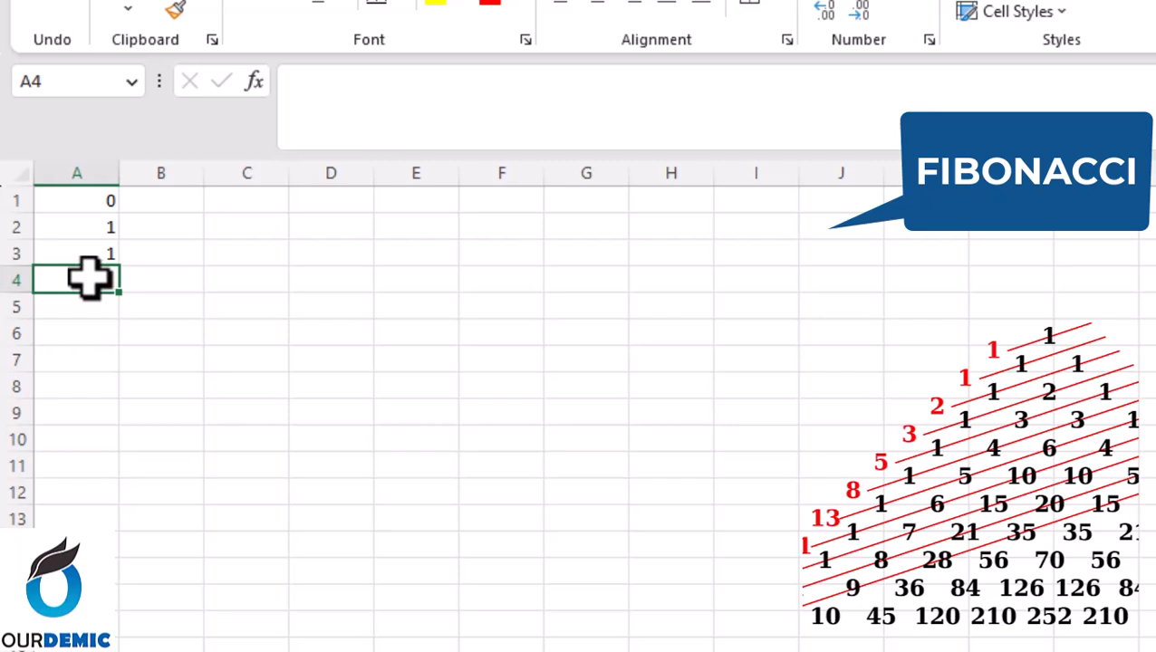
Enter the formula =A3+A2 in cell A4 for the next Fibonacci number
{"action": "type", "text": "="}
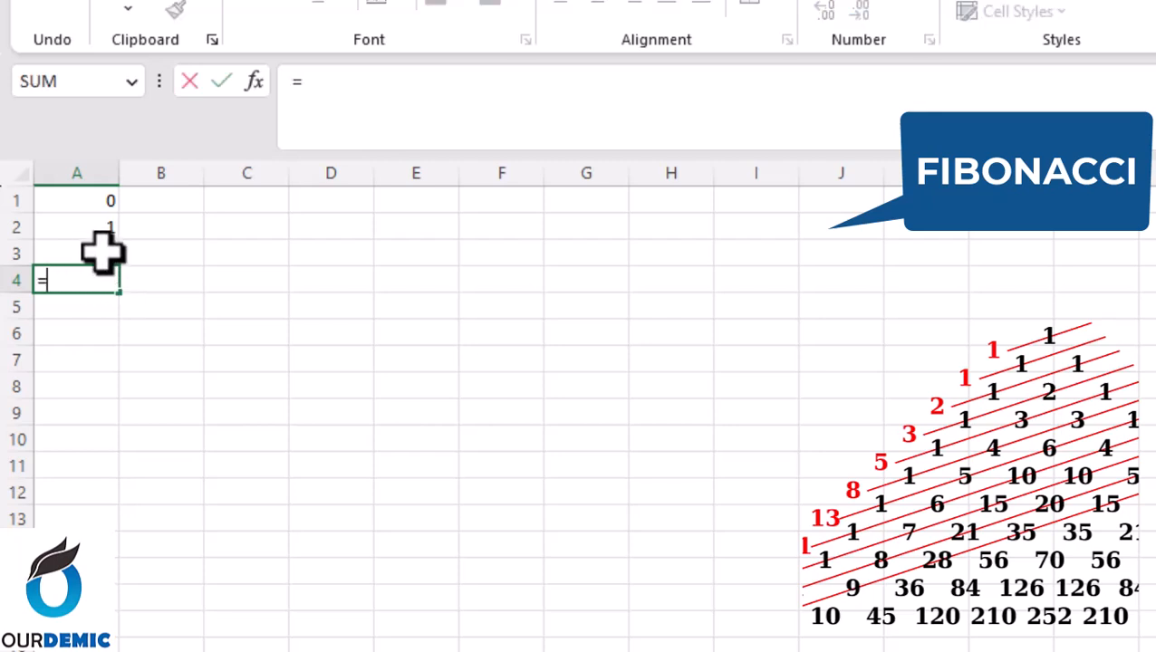
{"action": "left_click", "coordinate": [102, 254]}
{"action": "type", "text": "+"}
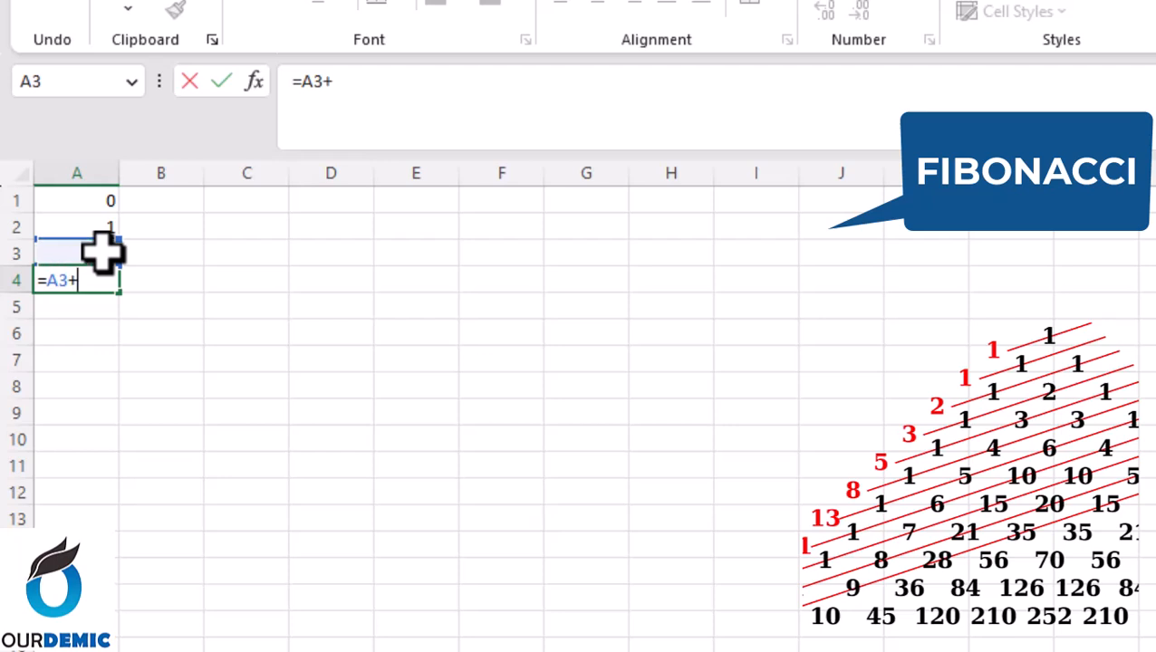
{"action": "left_click", "coordinate": [115, 225]}
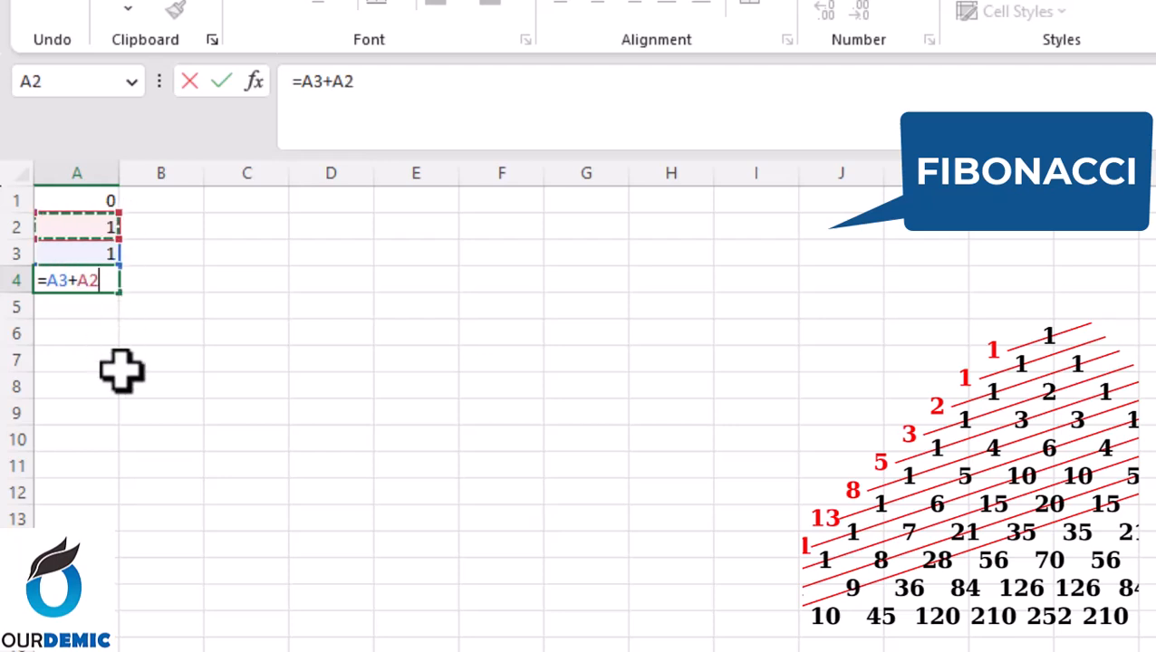
{"action": "key", "text": "Return"}
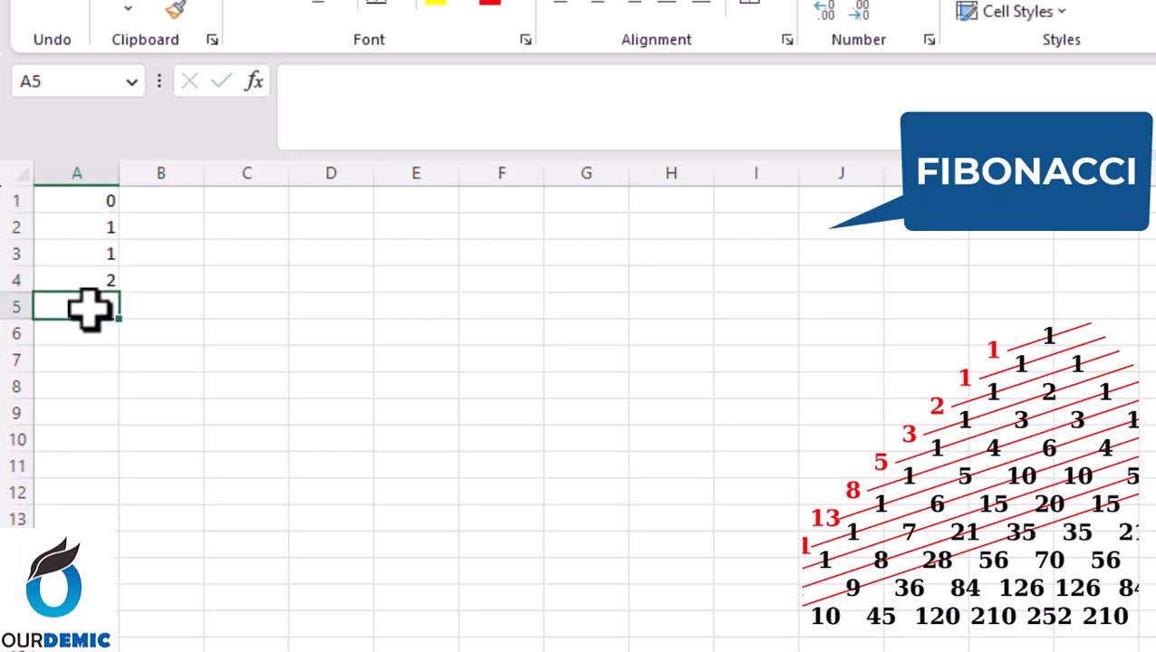
Enter the formula =A4+A3 in cell A5 to continue the Fibonacci sequence
{"action": "type", "text": "="}
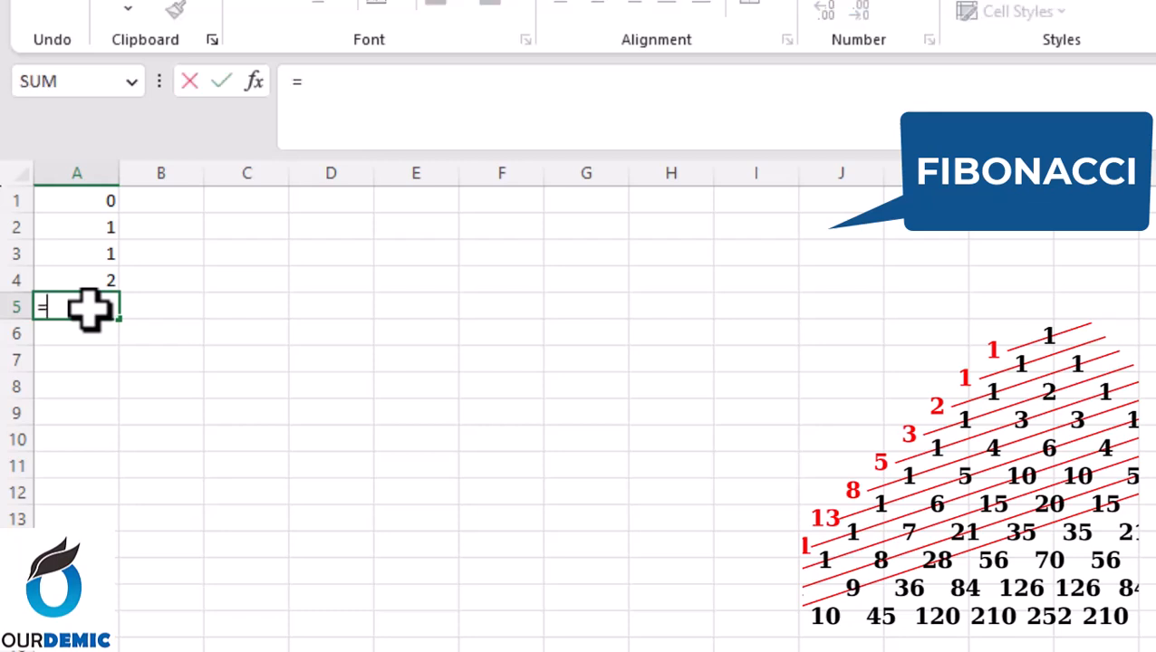
{"action": "left_click", "coordinate": [90, 279]}
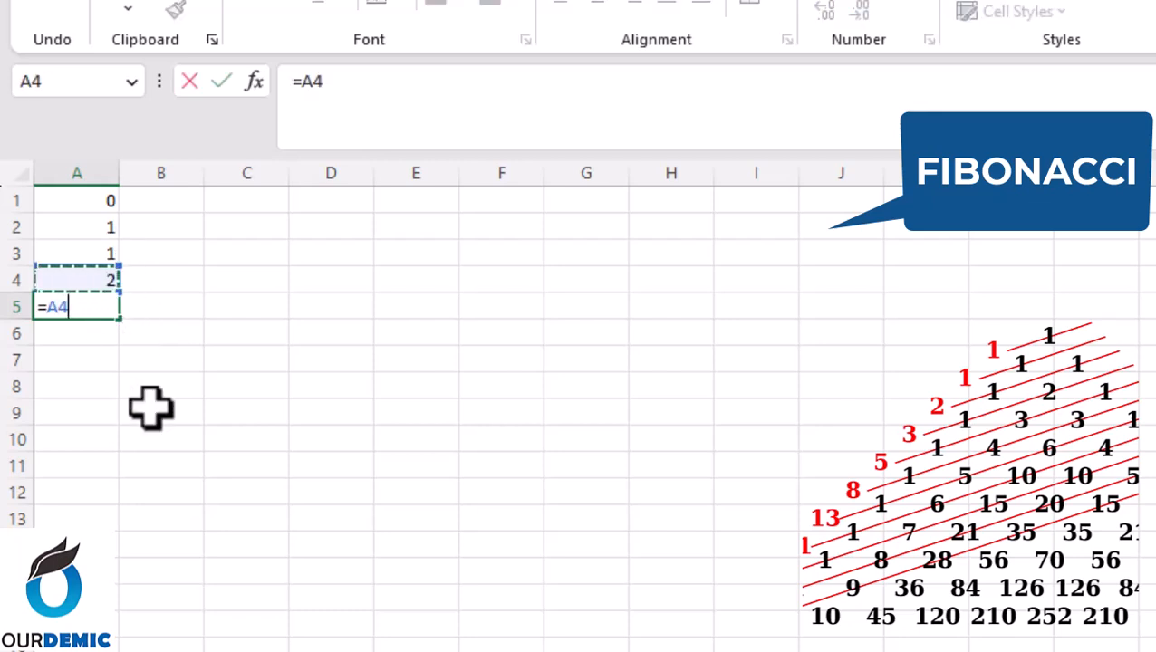
{"action": "type", "text": "+"}
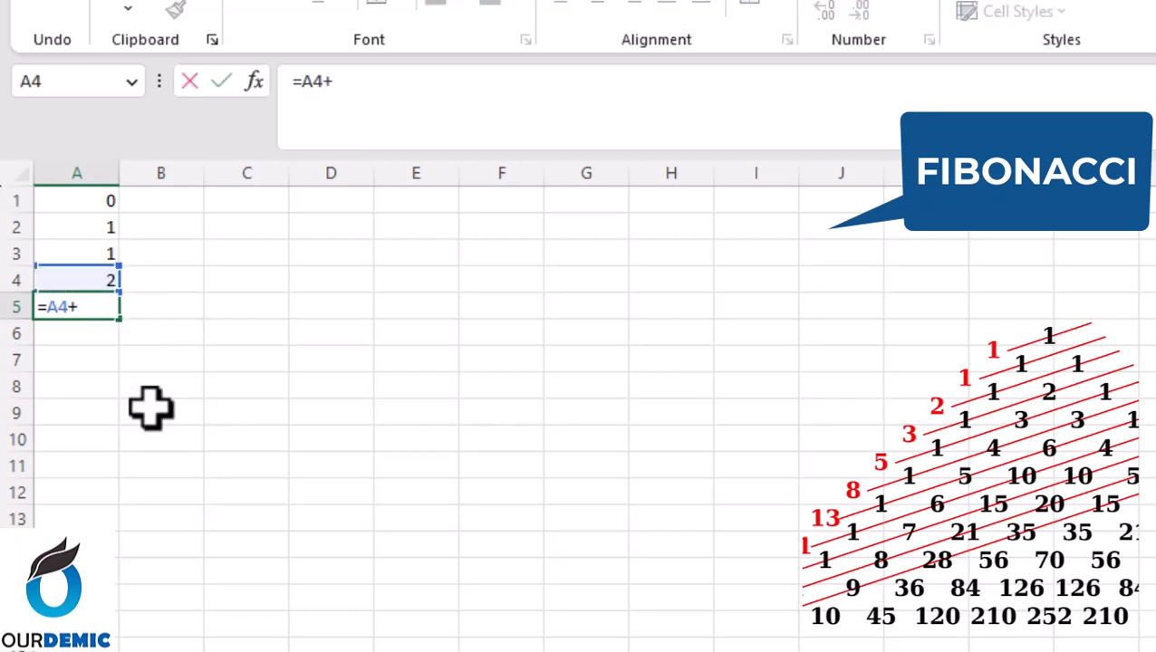
{"action": "left_click", "coordinate": [99, 253]}
{"action": "key", "text": "Return"}
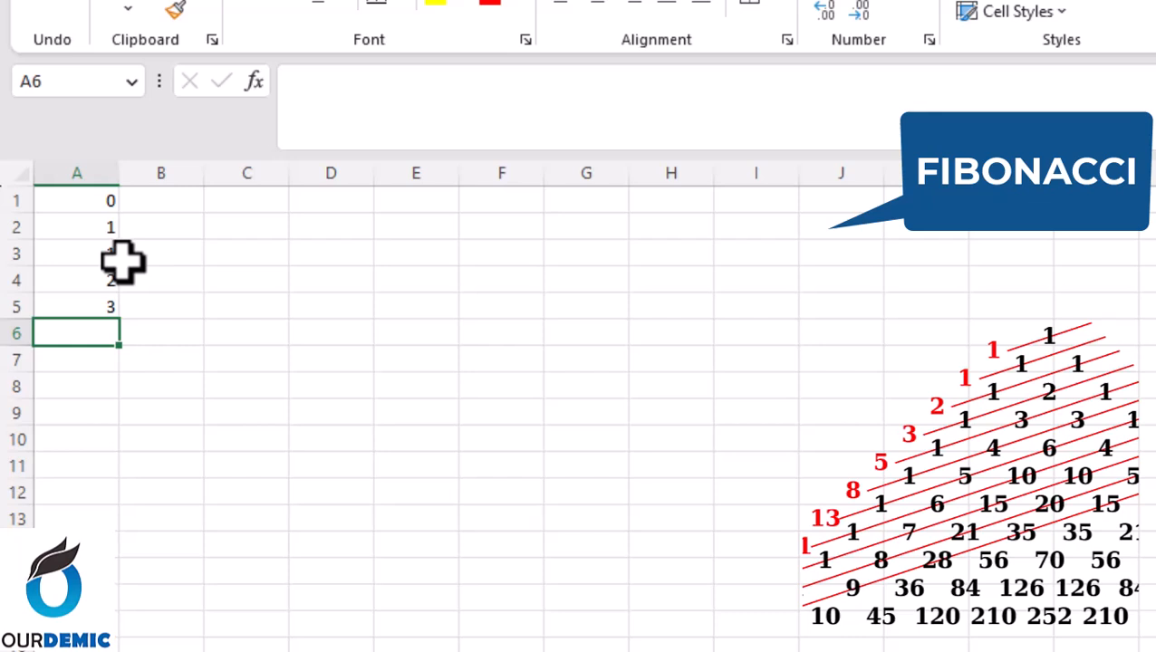
Autofill the Fibonacci formulas in A3:A5 down column A to row 17
{"action": "left_click", "coordinate": [111, 194]}
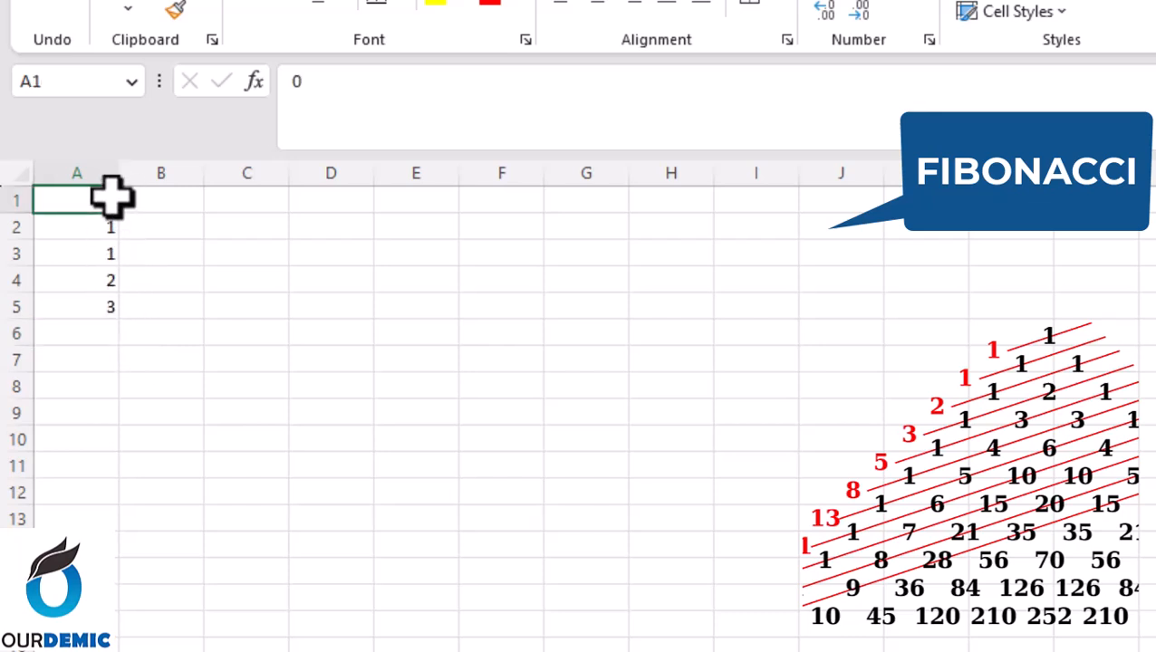
{"action": "left_click", "coordinate": [109, 254]}
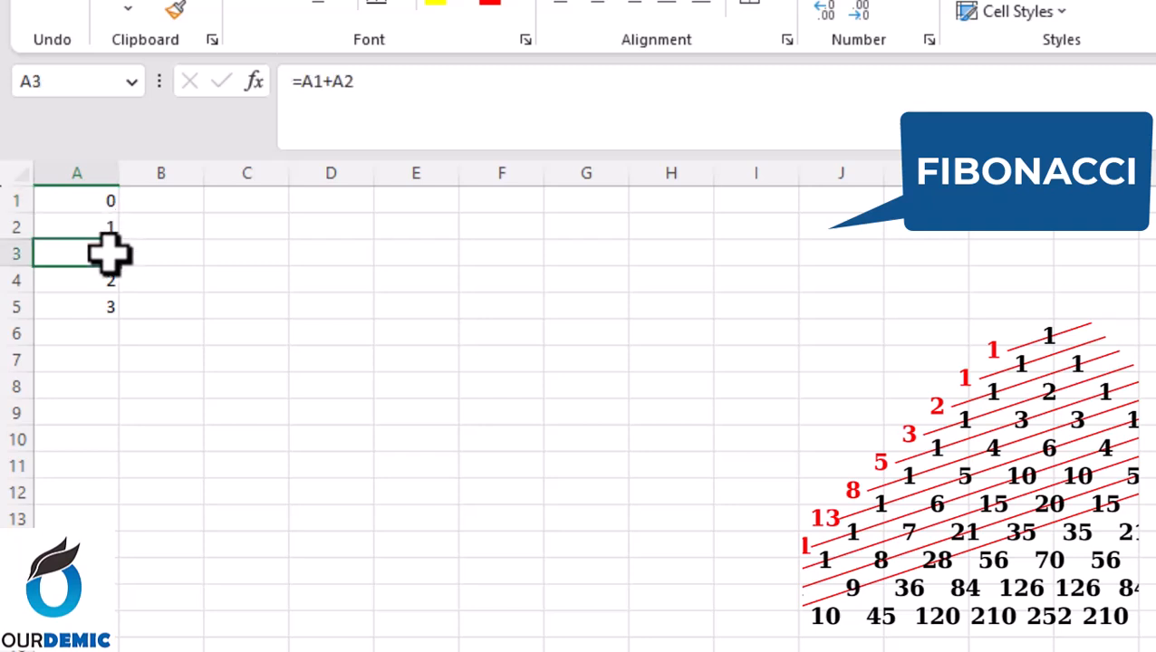
{"action": "double_click", "coordinate": [117, 266]}
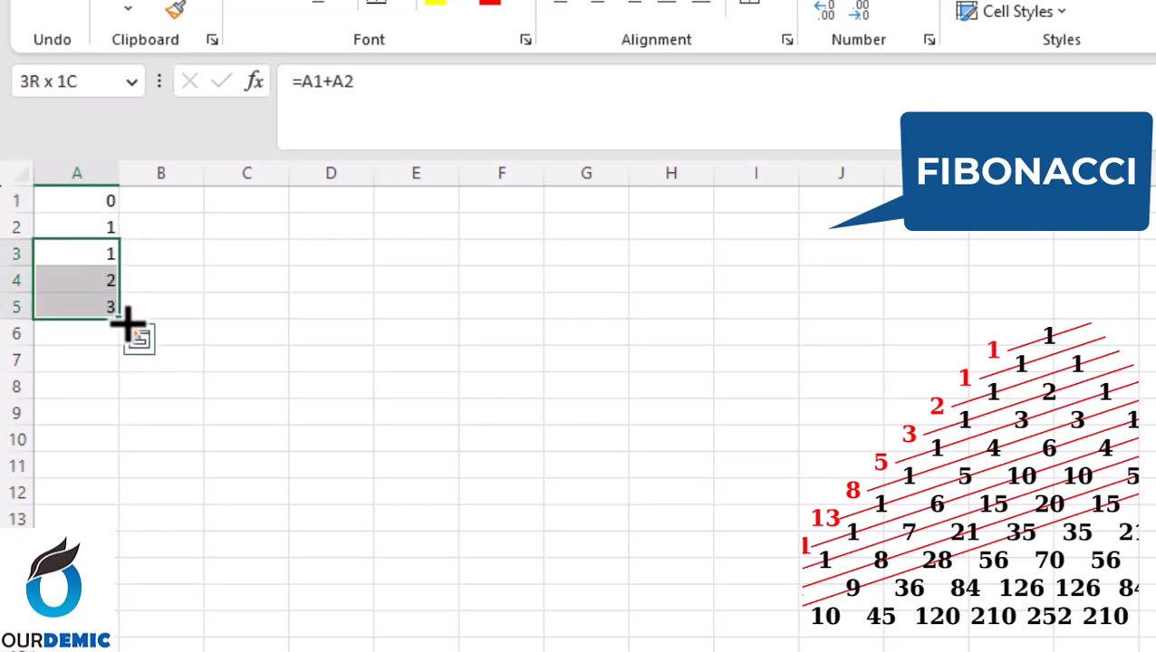
{"action": "left_click_drag", "start_coordinate": [119, 322], "coordinate": [124, 639]}
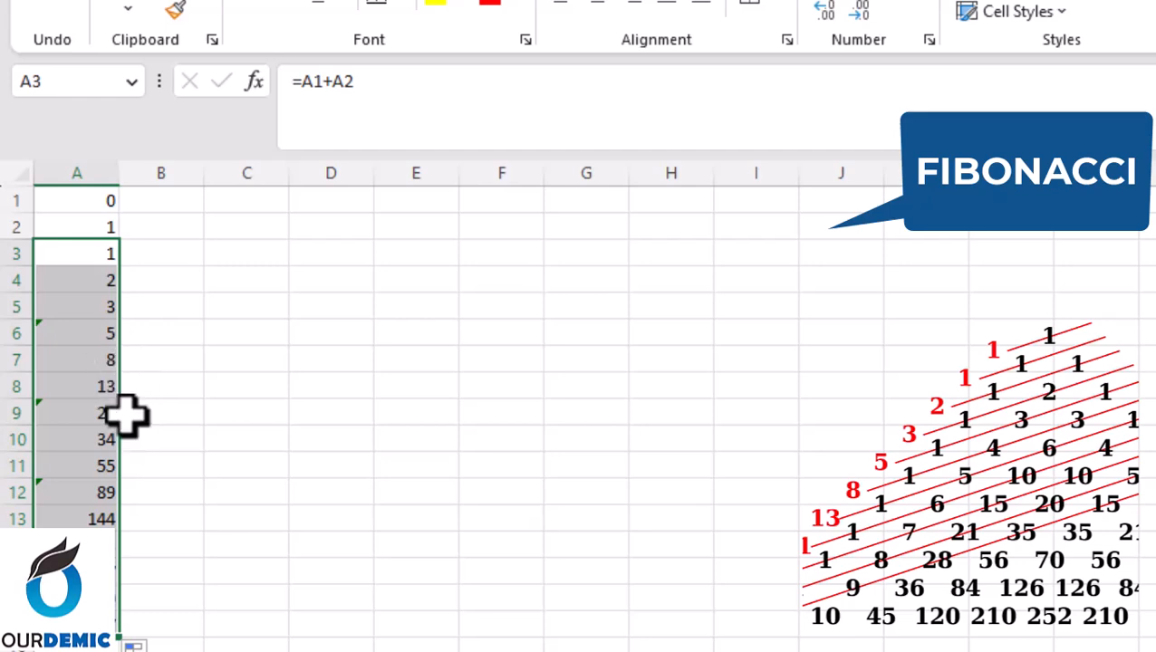
{"action": "scroll", "coordinate": [167, 567], "scroll_direction": "down", "scroll_amount": 2}
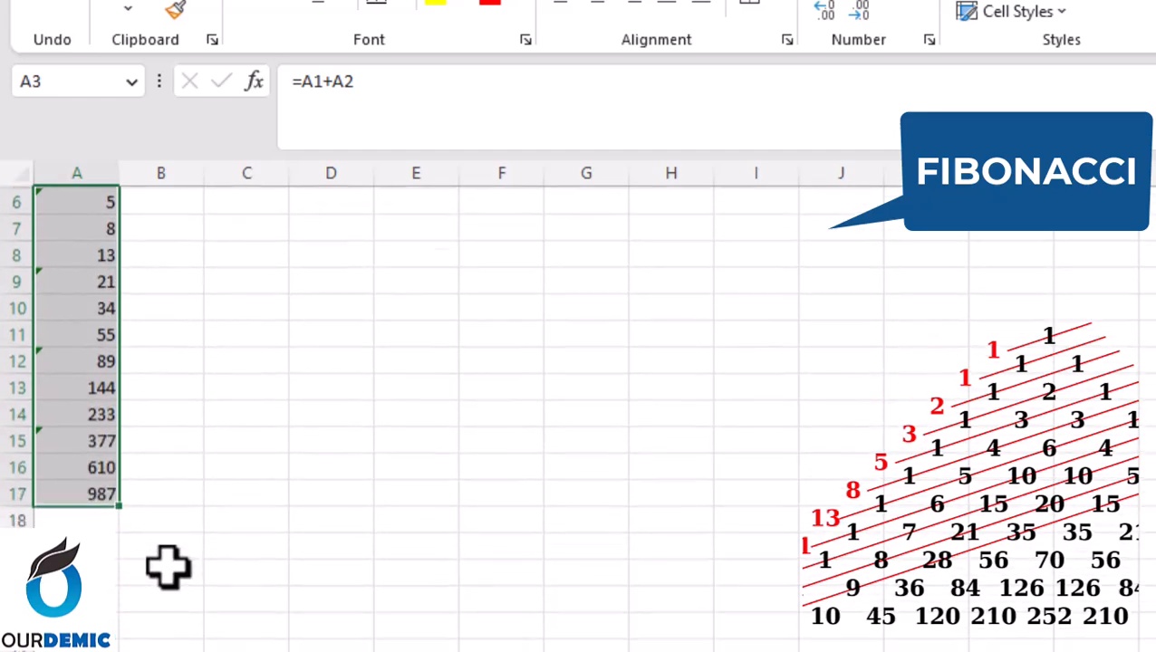
{"action": "scroll", "coordinate": [168, 567], "scroll_direction": "down", "scroll_amount": 1}
{"action": "scroll", "coordinate": [168, 567], "scroll_direction": "up", "scroll_amount": 3}
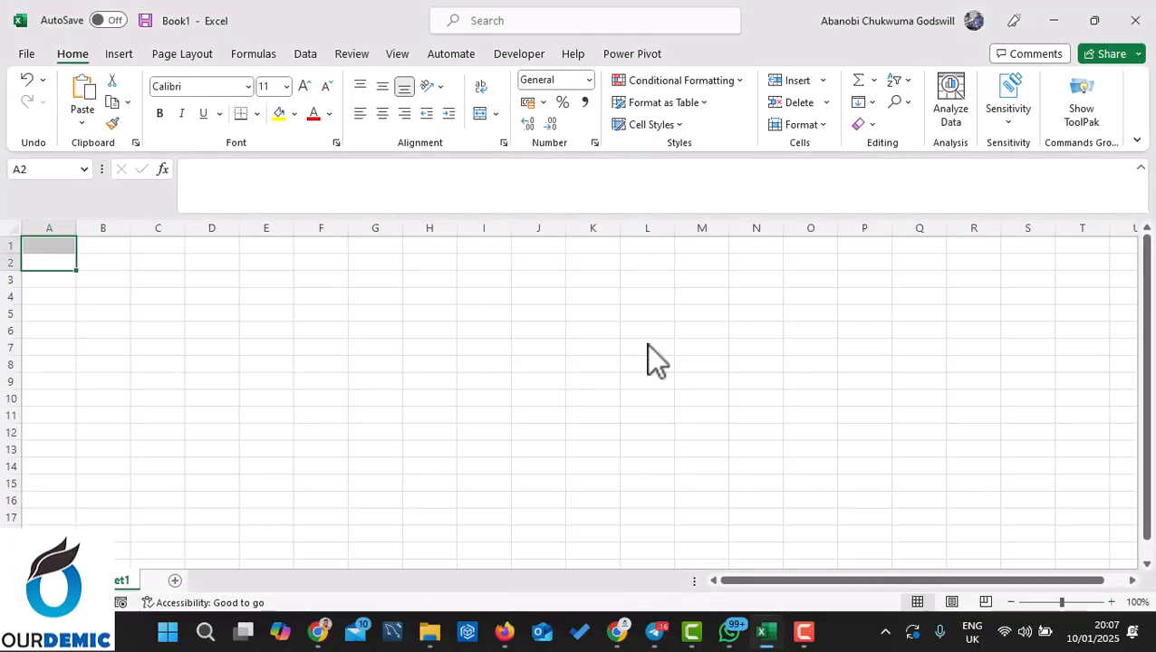
Enter Sun in cell A1 of the empty sheet and autofill the weekdays across row 1 to G1
{"action": "left_click", "coordinate": [65, 244]}
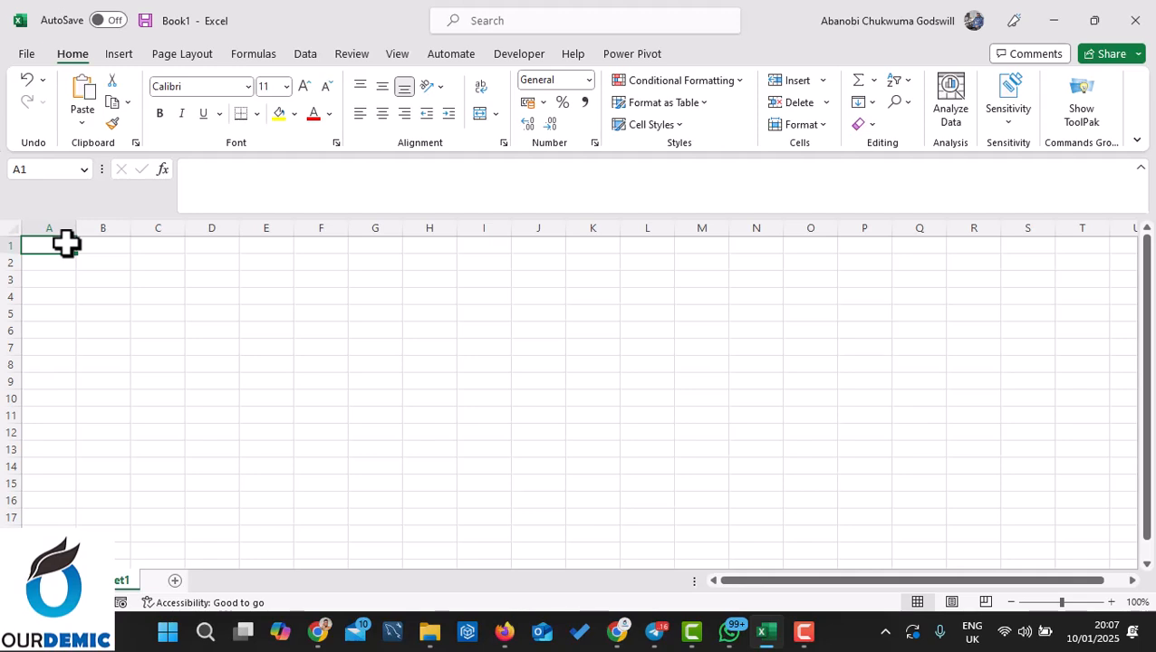
{"action": "type", "text": "Sun"}
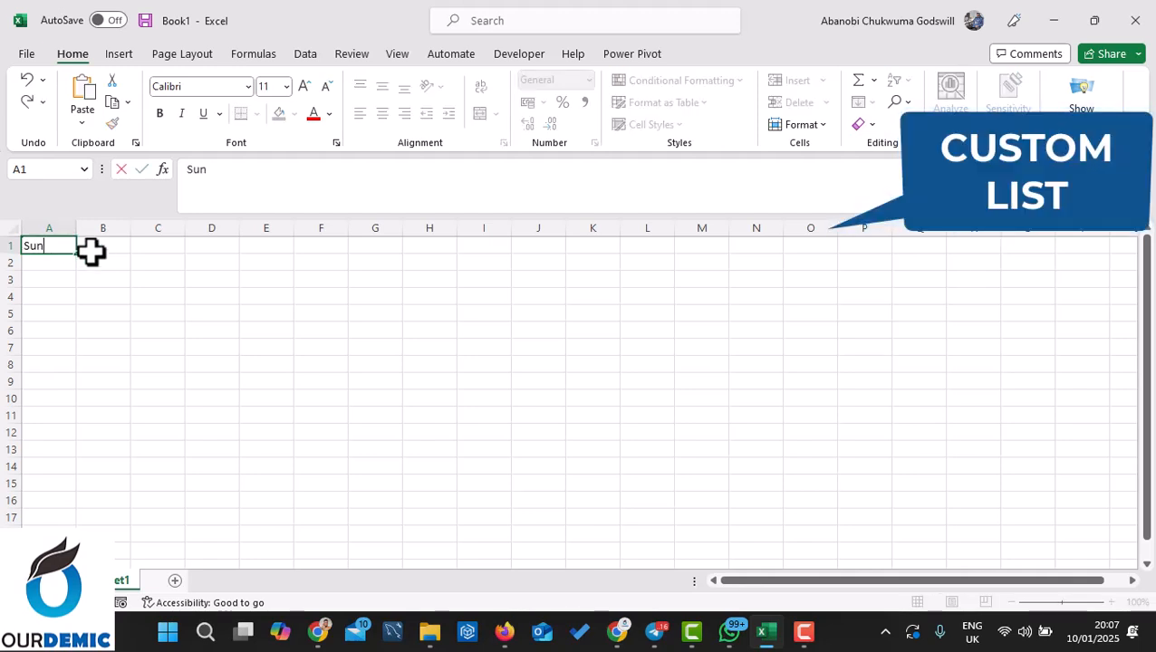
{"action": "left_click", "coordinate": [101, 261]}
{"action": "left_click", "coordinate": [57, 244]}
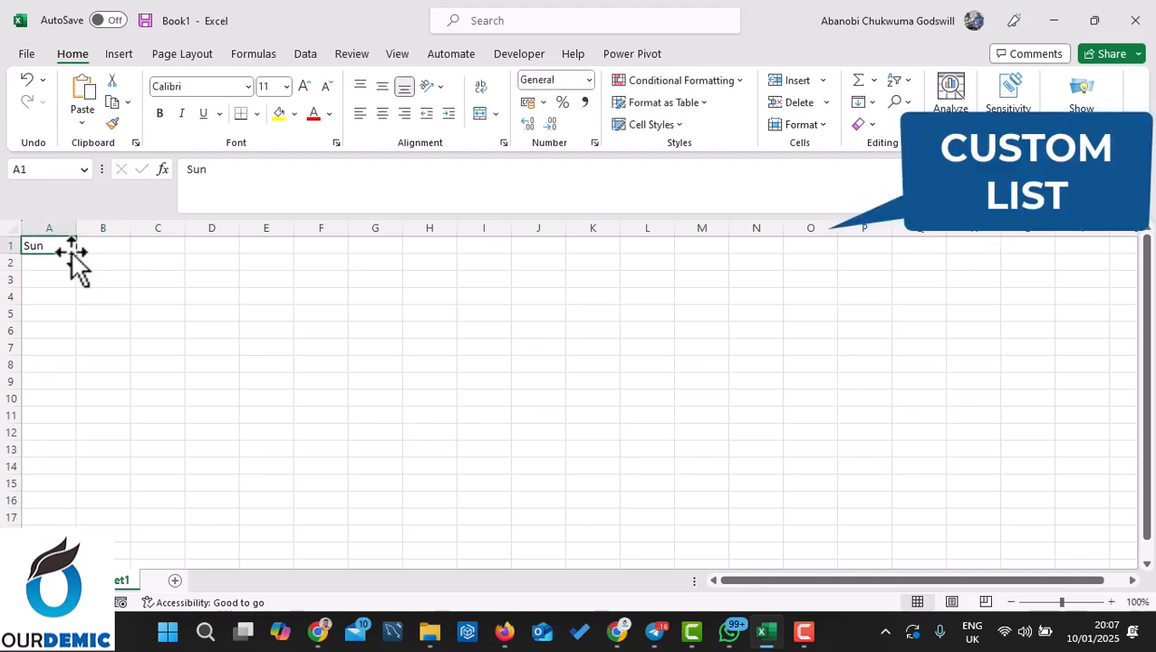
{"action": "left_click_drag", "start_coordinate": [78, 257], "coordinate": [384, 310]}
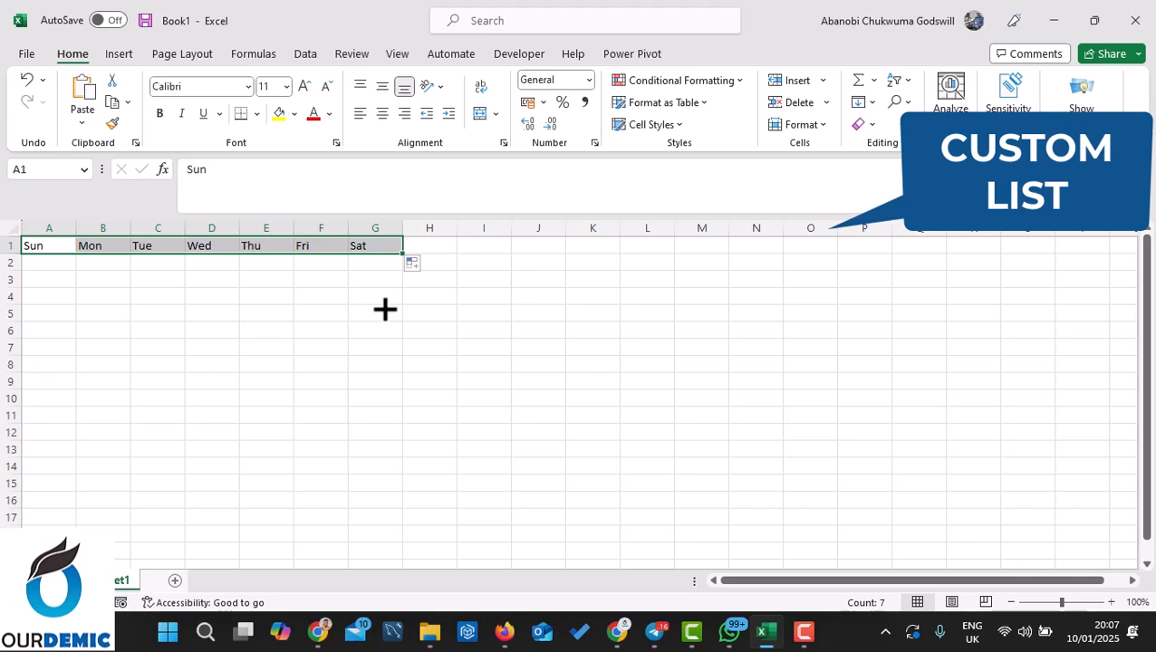
Add a custom list with the entries Anambra, Enugu, Imo, Lagos, Abia, Zamfara, Kastina and Sokoto in the Excel options
{"action": "left_click", "coordinate": [26, 54]}
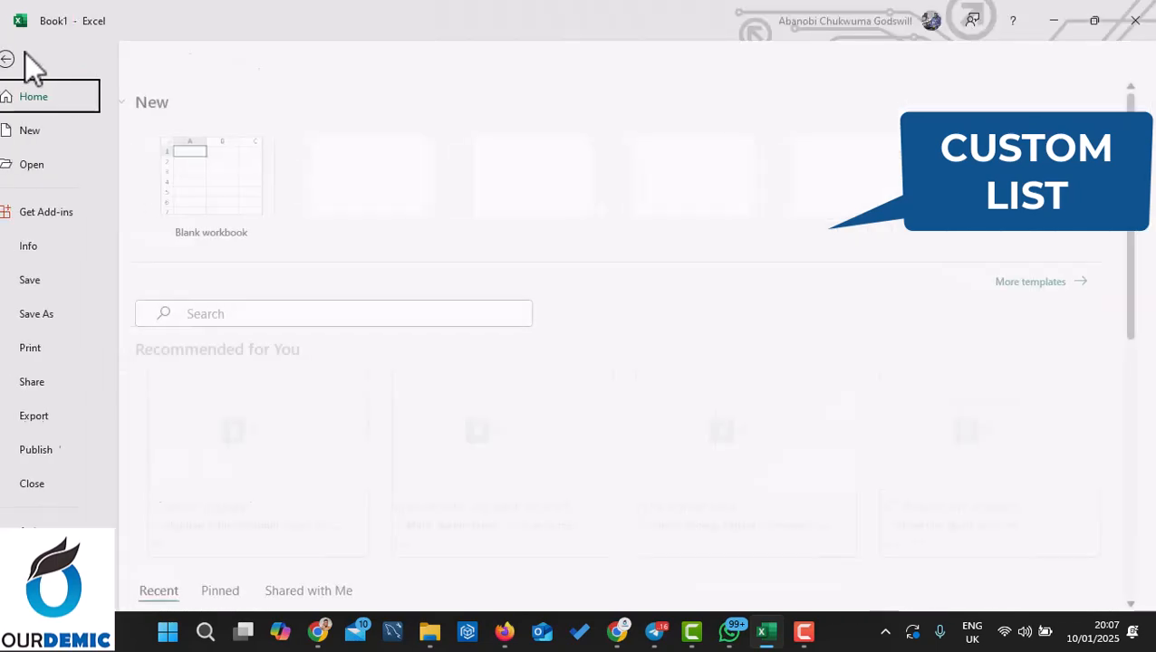
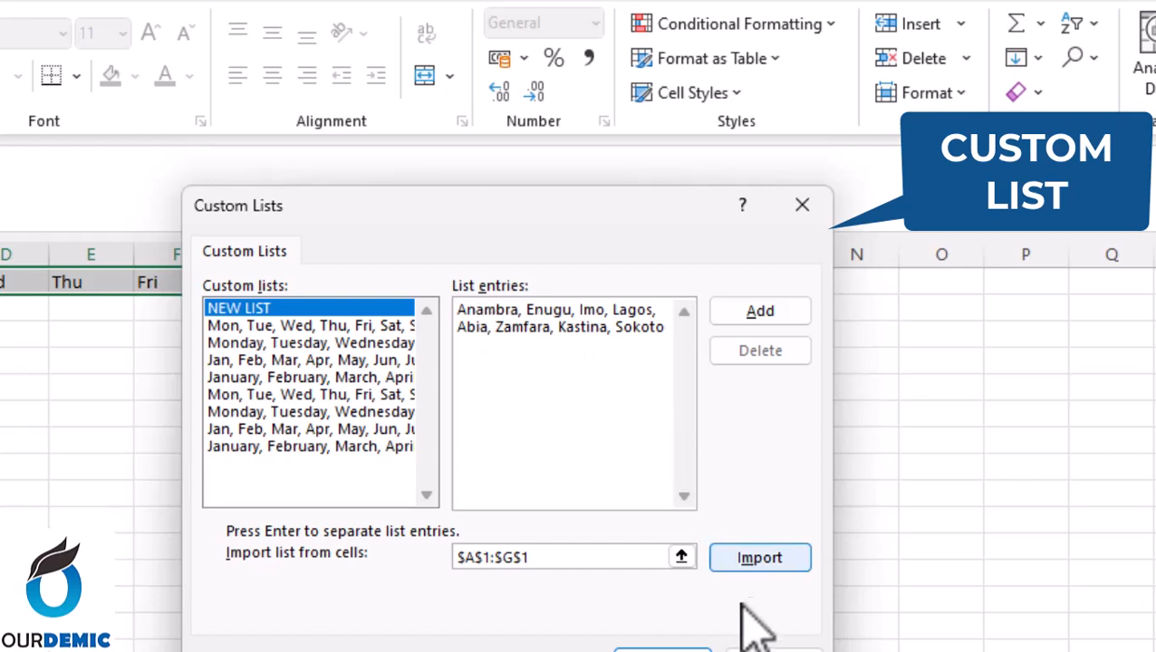
{"action": "left_click", "coordinate": [794, 311]}
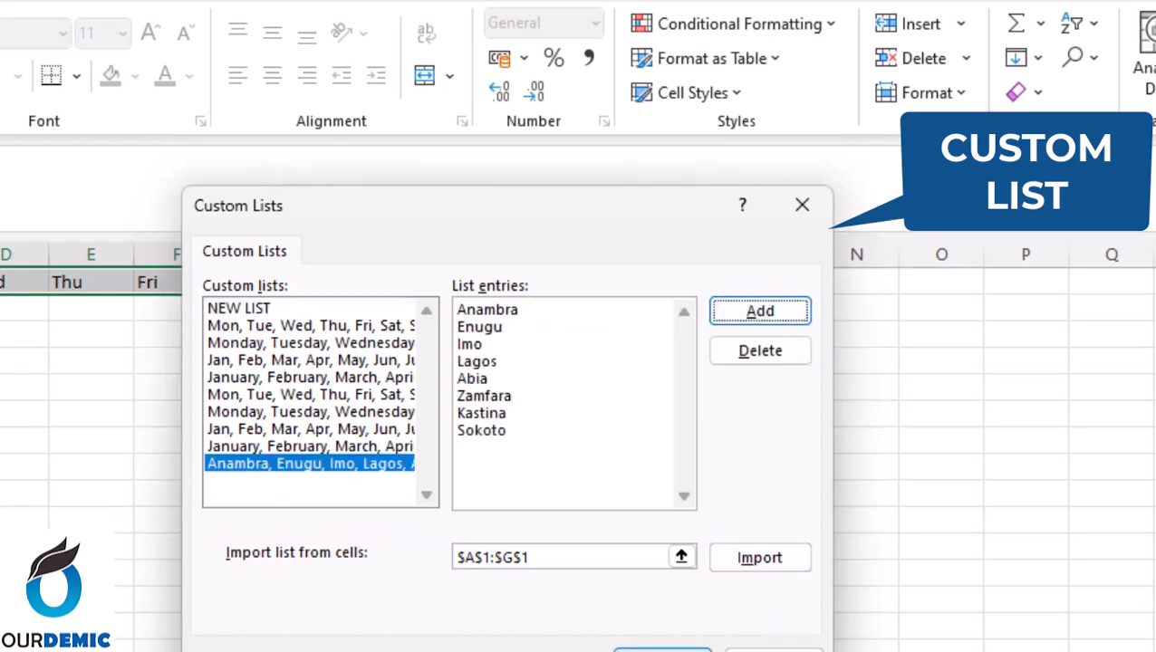
{"action": "left_click", "coordinate": [662, 649]}
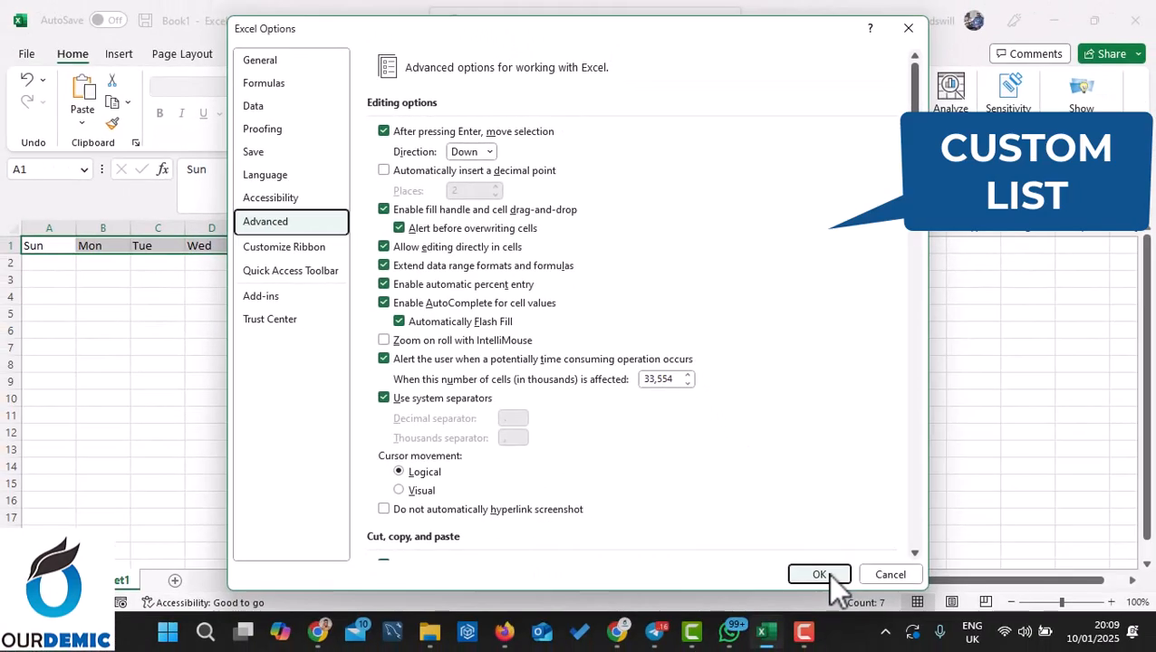
{"action": "left_click", "coordinate": [827, 573]}
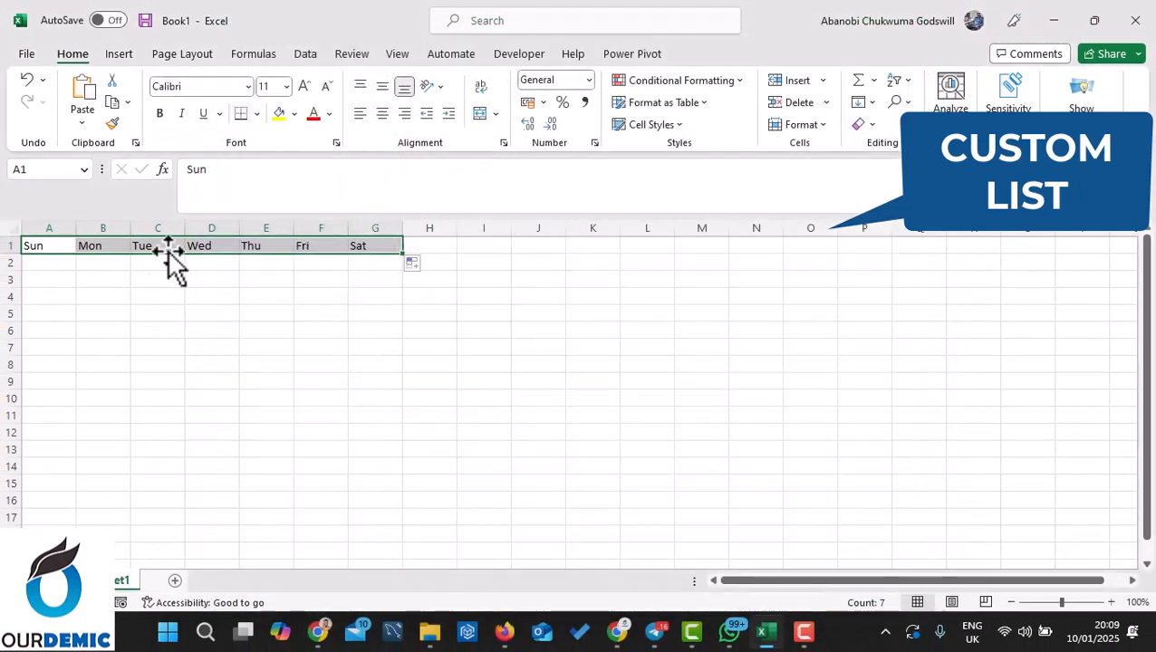
Enter Anambra in cell A4 and autofill the custom list of states down column A to A13
{"action": "left_click", "coordinate": [47, 297]}
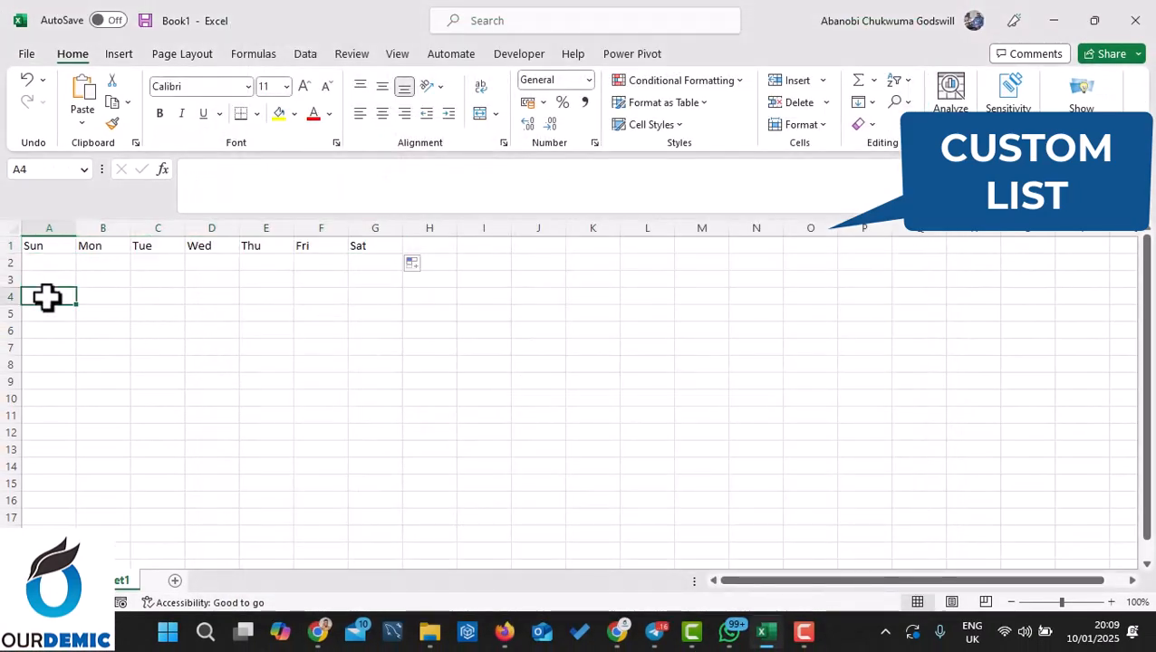
{"action": "type", "text": "Anamb"}
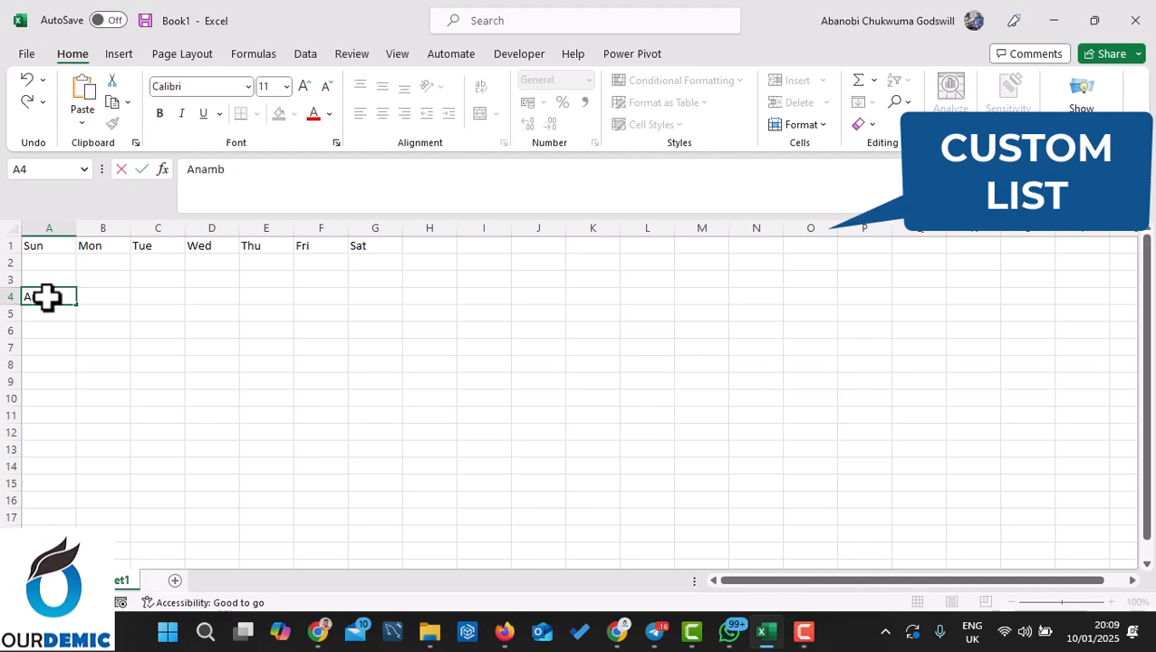
{"action": "type", "text": "ra"}
{"action": "left_click", "coordinate": [91, 313]}
{"action": "left_click", "coordinate": [59, 299]}
{"action": "left_click_drag", "start_coordinate": [77, 313], "coordinate": [65, 468]}
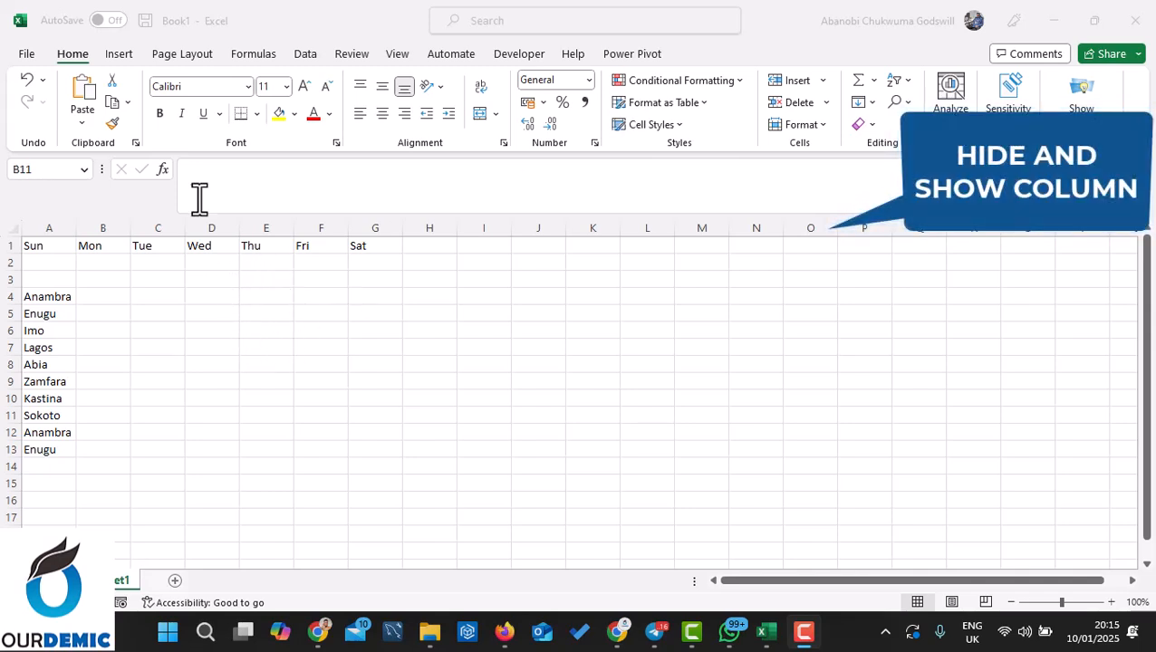
Hide column B and unhide it again from the boundary between columns A and C
{"action": "left_click", "coordinate": [101, 228]}
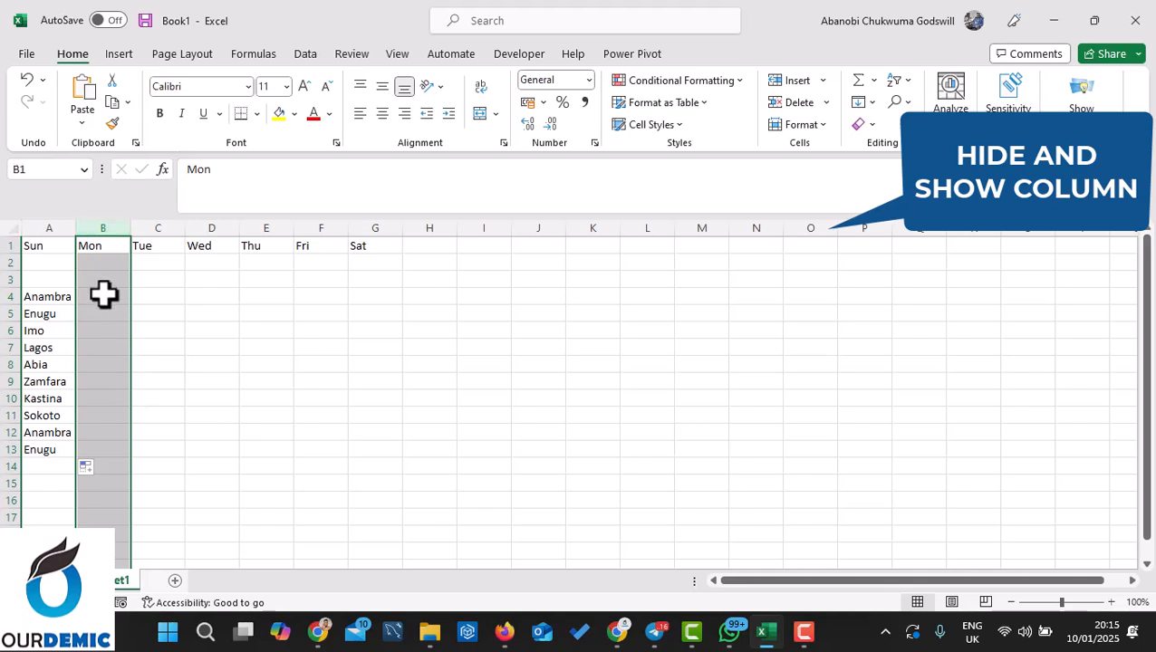
{"action": "right_click", "coordinate": [103, 294]}
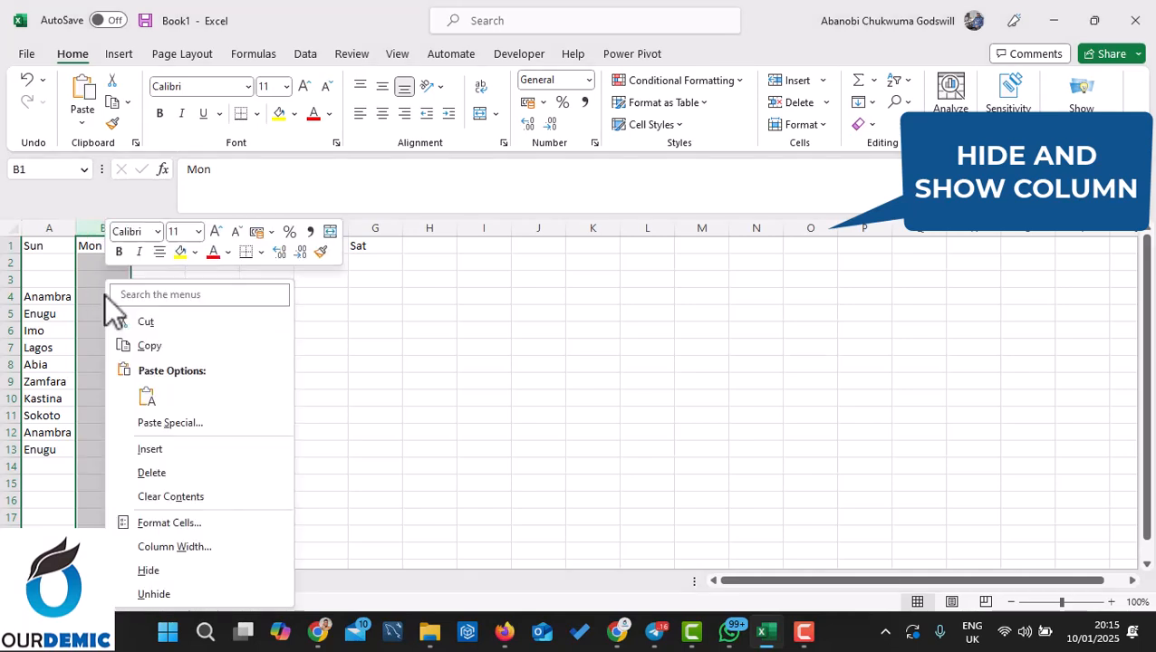
{"action": "left_click", "coordinate": [170, 570]}
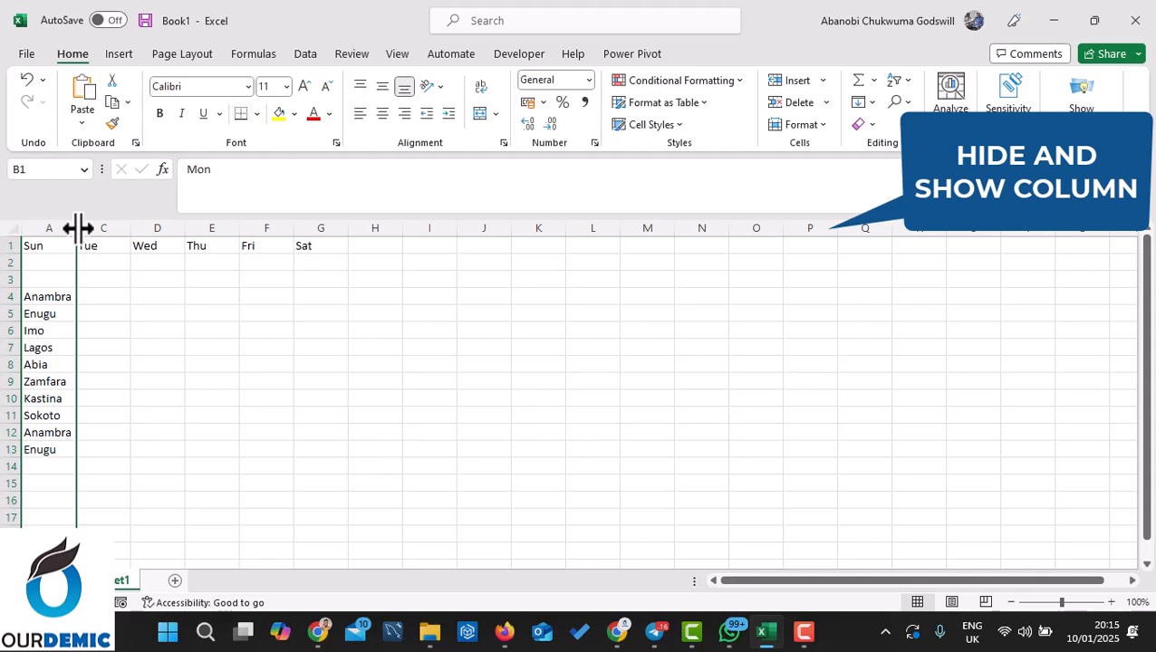
{"action": "double_click", "coordinate": [78, 228]}
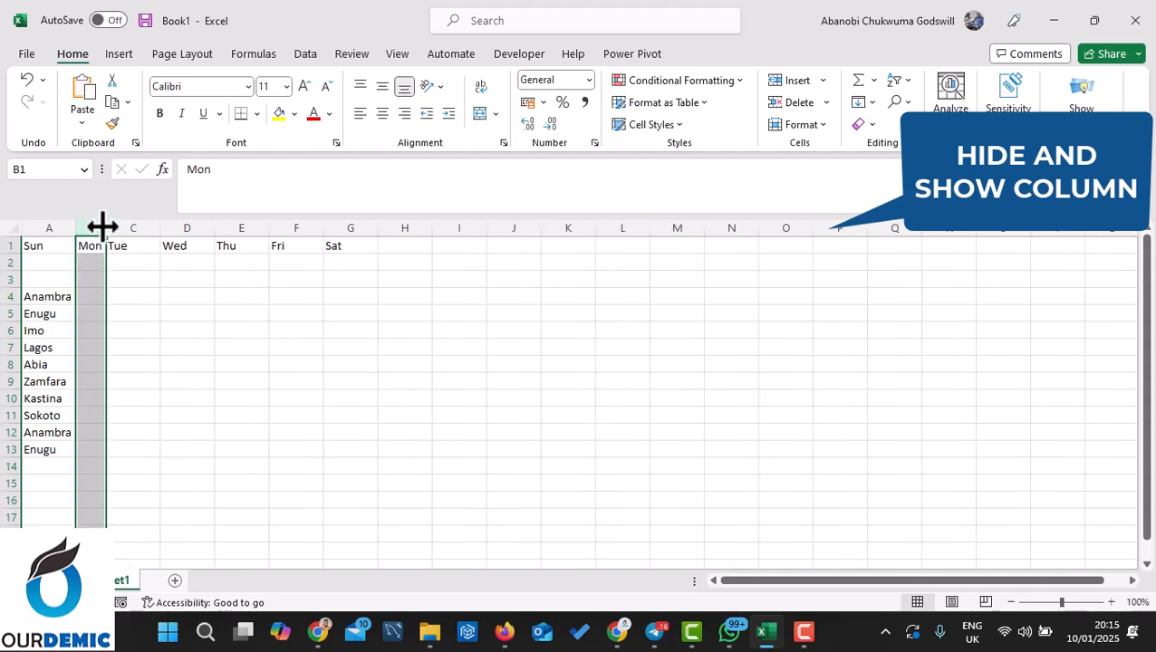
{"action": "left_click", "coordinate": [180, 277]}
Hide columns B to D together and unhide them from the boundary between columns A and E
{"action": "left_click", "coordinate": [92, 224]}
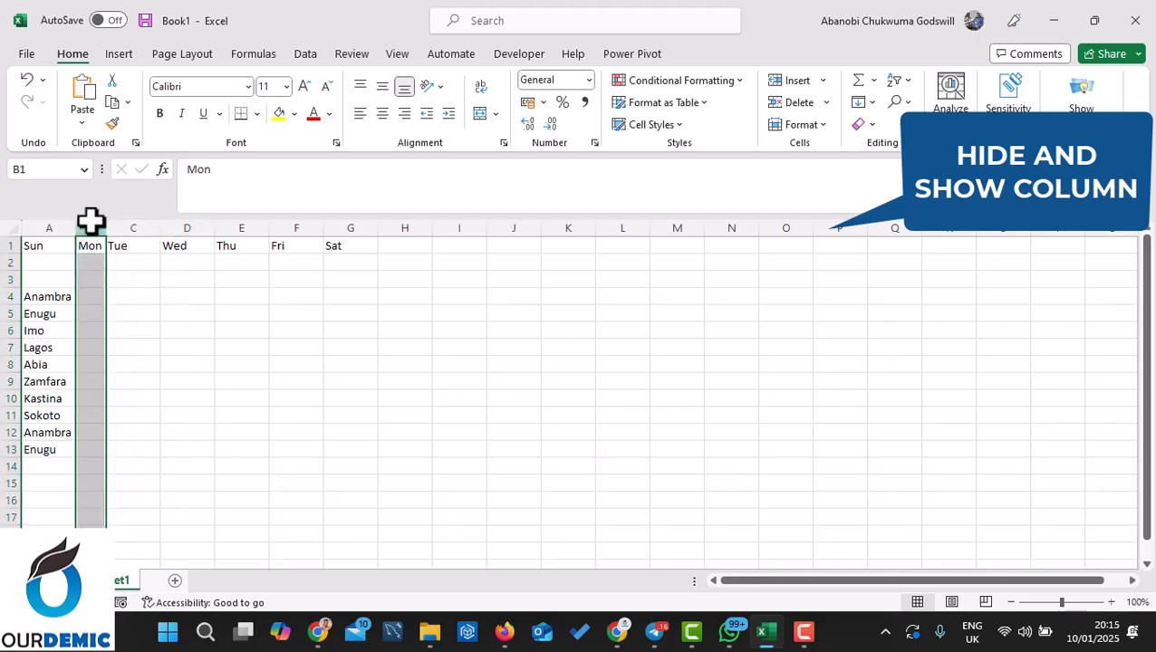
{"action": "left_click_drag", "start_coordinate": [91, 225], "coordinate": [208, 228]}
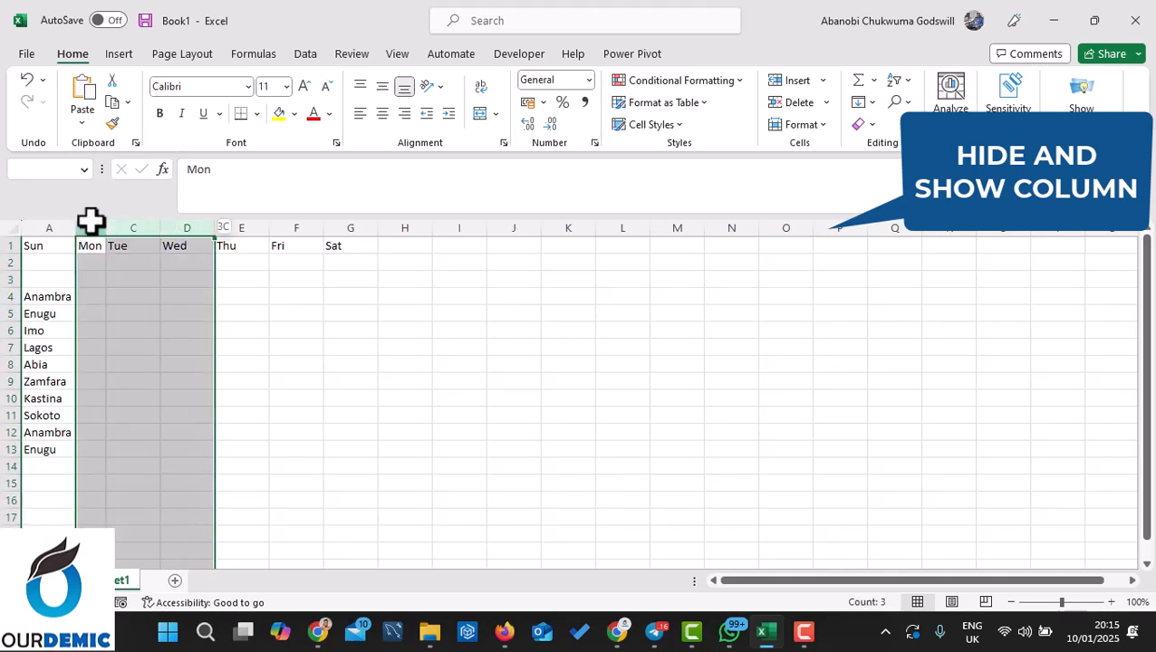
{"action": "right_click", "coordinate": [130, 260]}
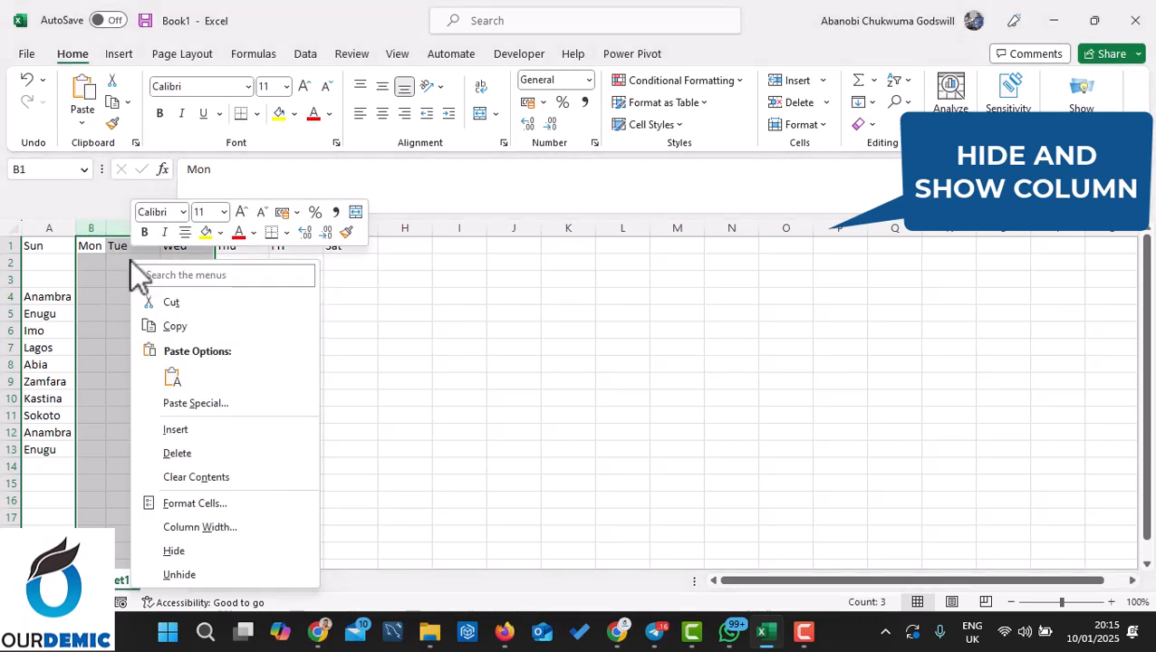
{"action": "left_click", "coordinate": [211, 550]}
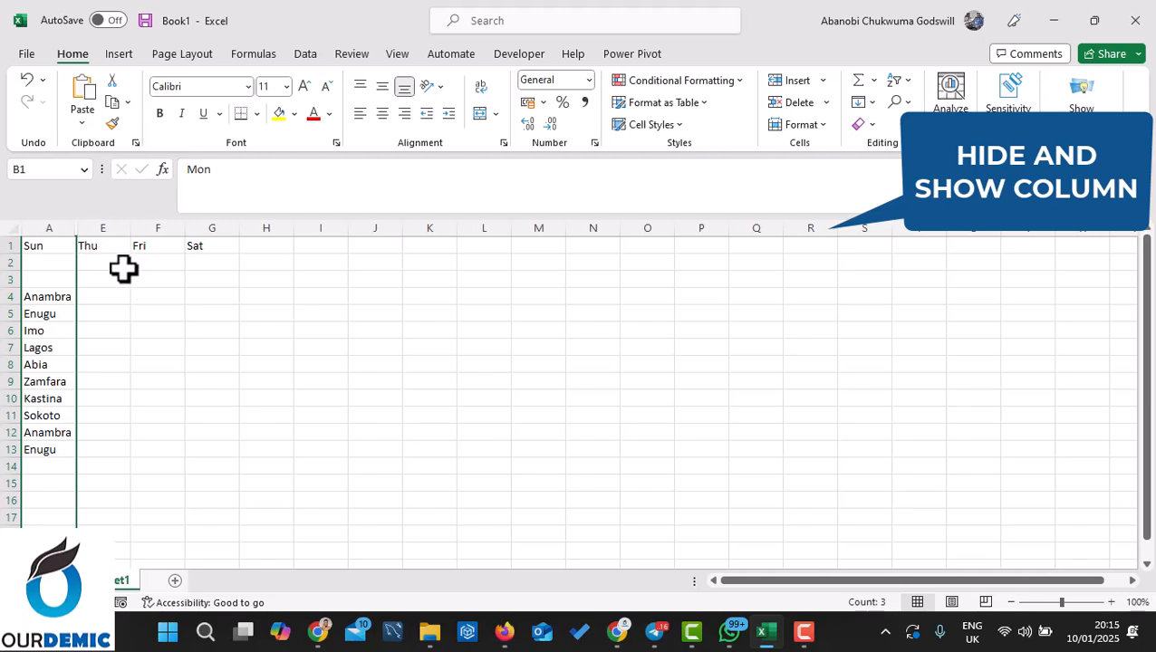
{"action": "double_click", "coordinate": [78, 228]}
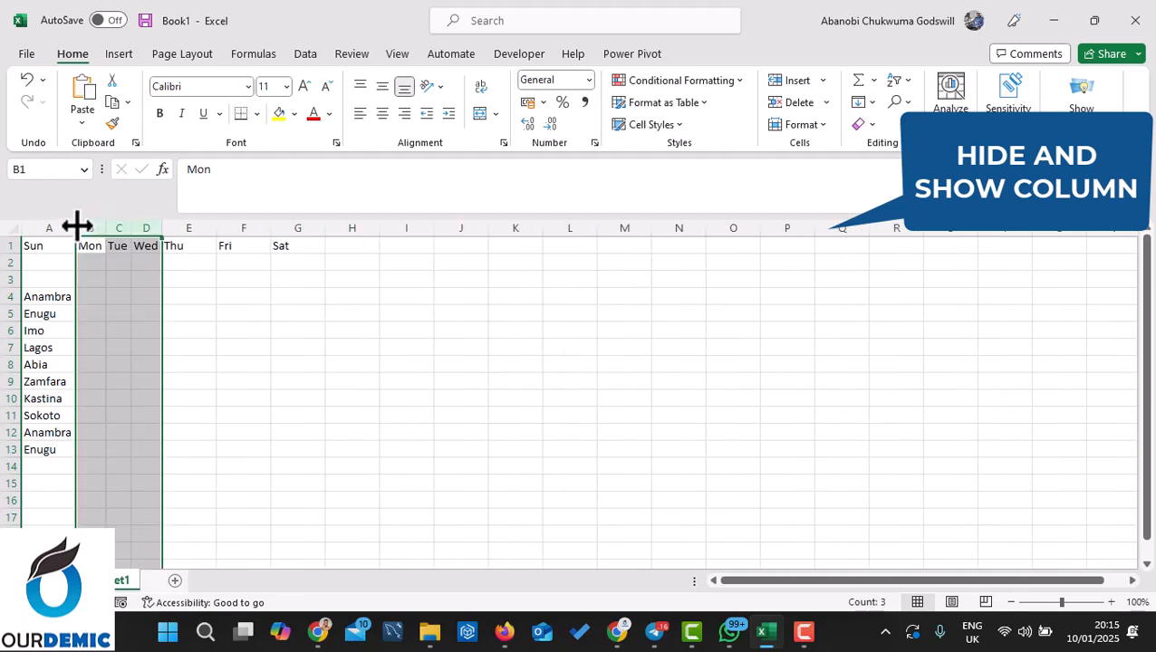
{"action": "left_click", "coordinate": [231, 330]}
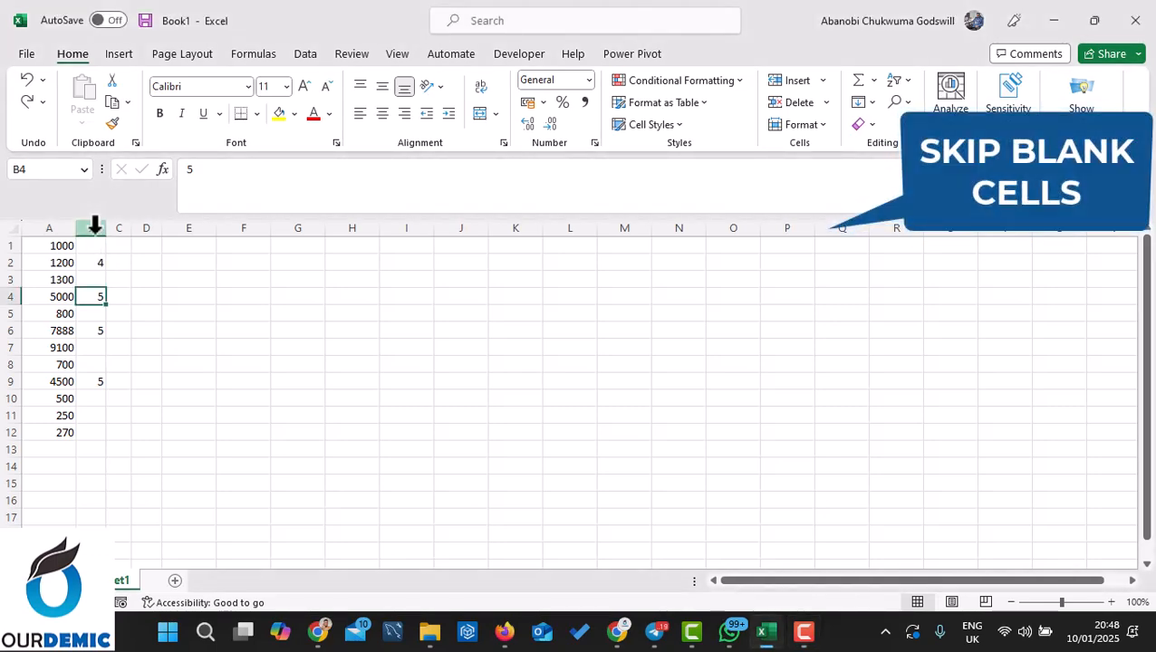
Try an ordinary paste of column B over column A, undo it and clear the copy selection
{"action": "left_click", "coordinate": [94, 228]}
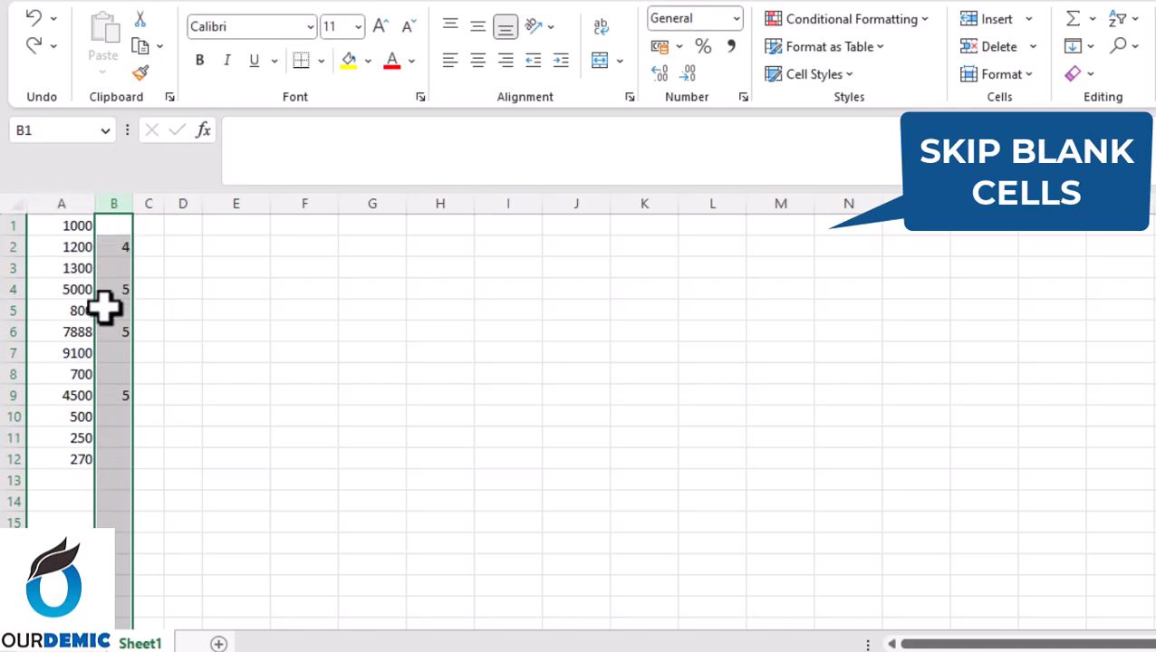
{"action": "right_click", "coordinate": [106, 272]}
{"action": "left_click", "coordinate": [170, 351]}
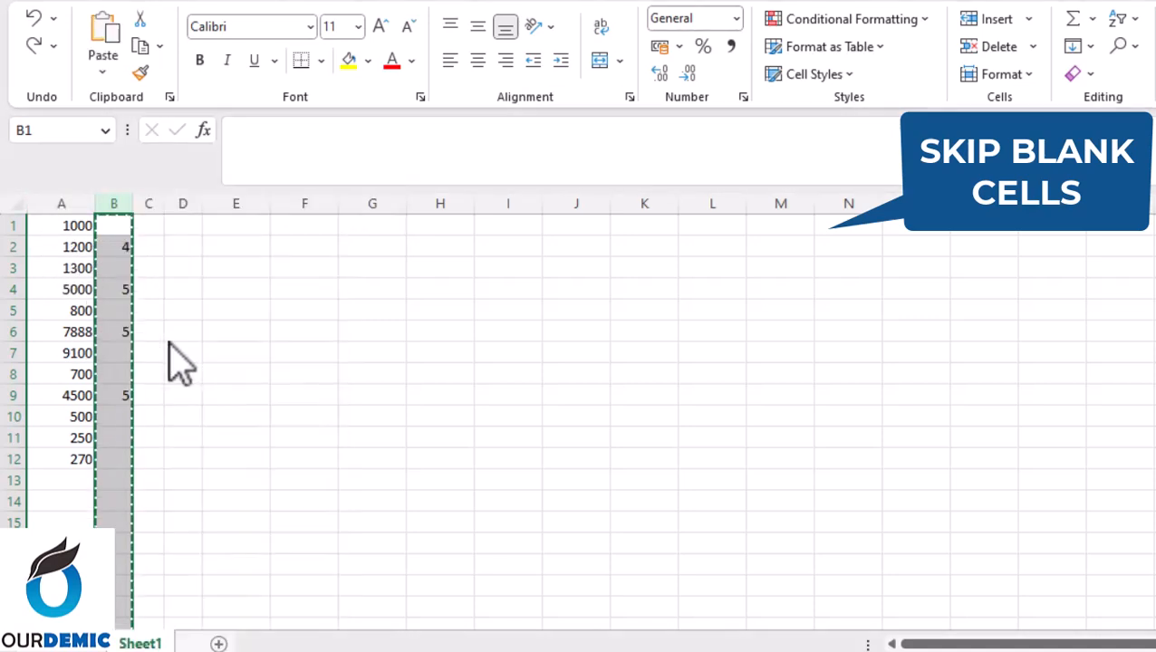
{"action": "left_click", "coordinate": [74, 203]}
{"action": "key", "text": "ctrl+v"}
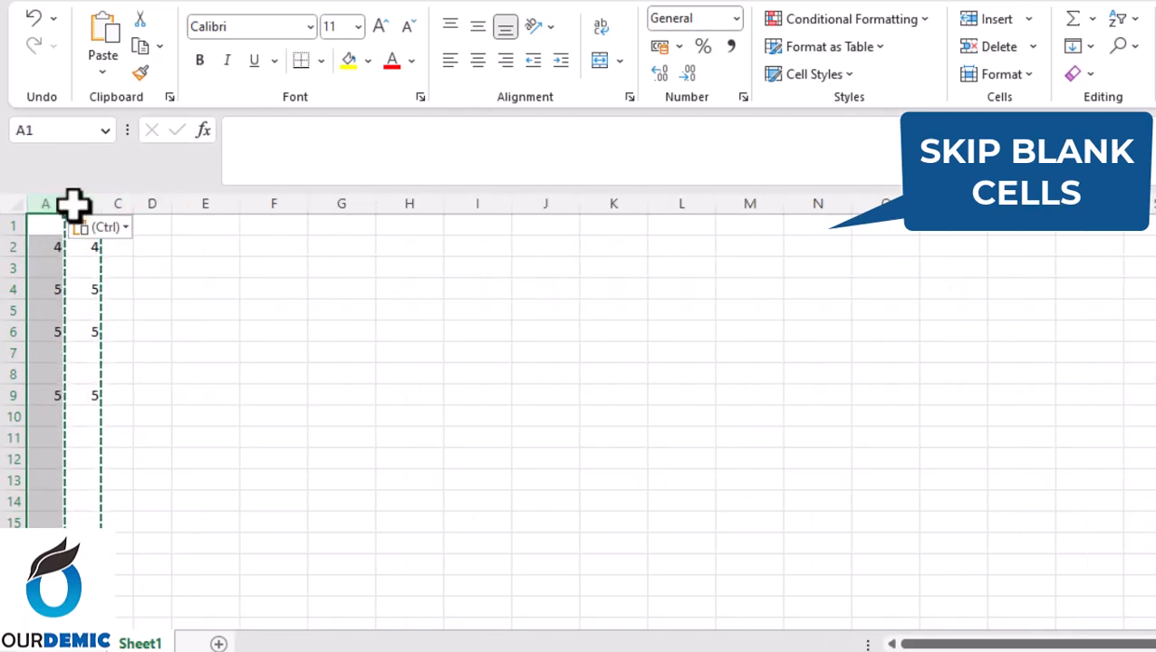
{"action": "key", "text": "ctrl+z"}
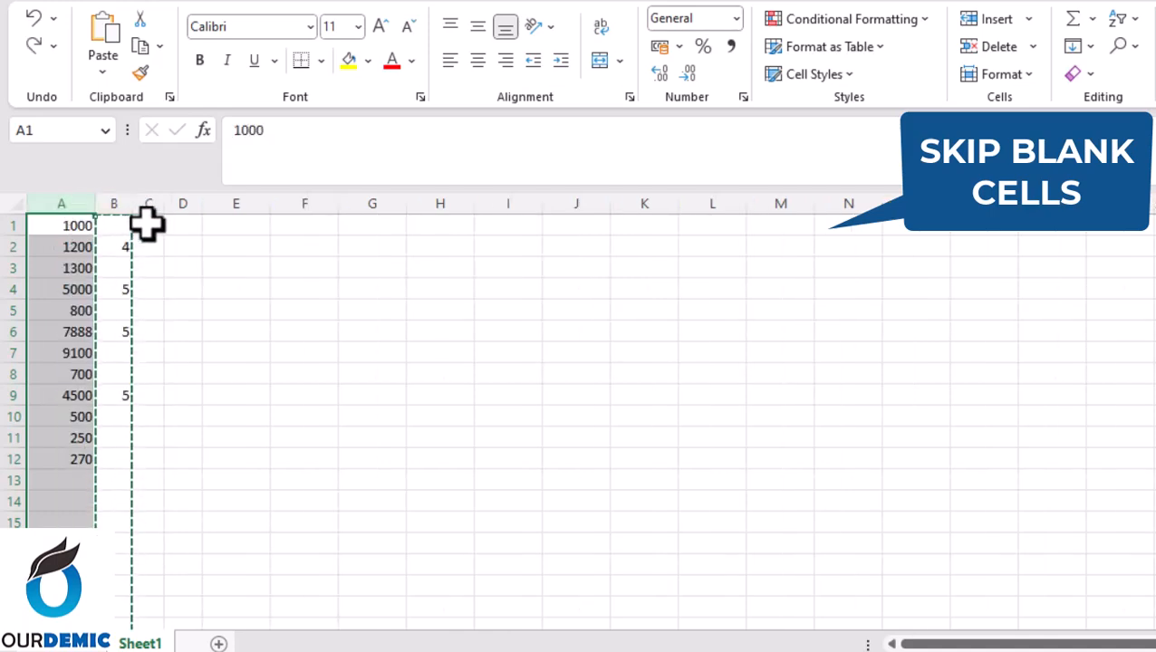
{"action": "key", "text": "Escape"}
{"action": "left_click", "coordinate": [185, 311]}
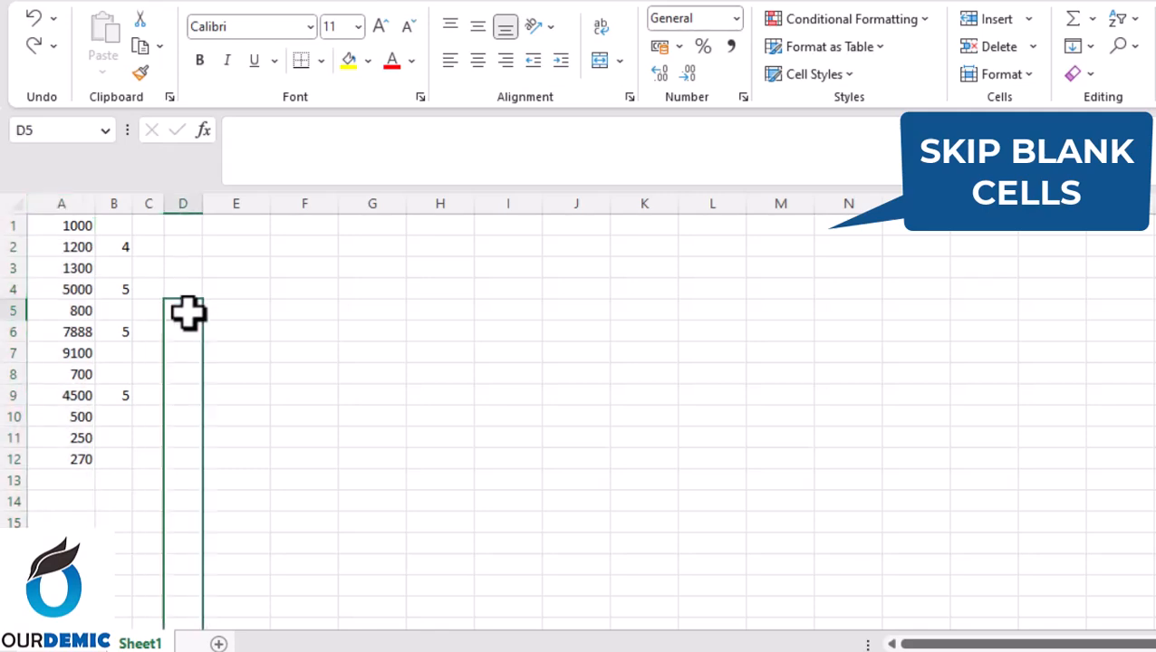
Compare the filled cells B2, B4, B6 and B9 with their neighbouring cells in column A
{"action": "left_click", "coordinate": [125, 243]}
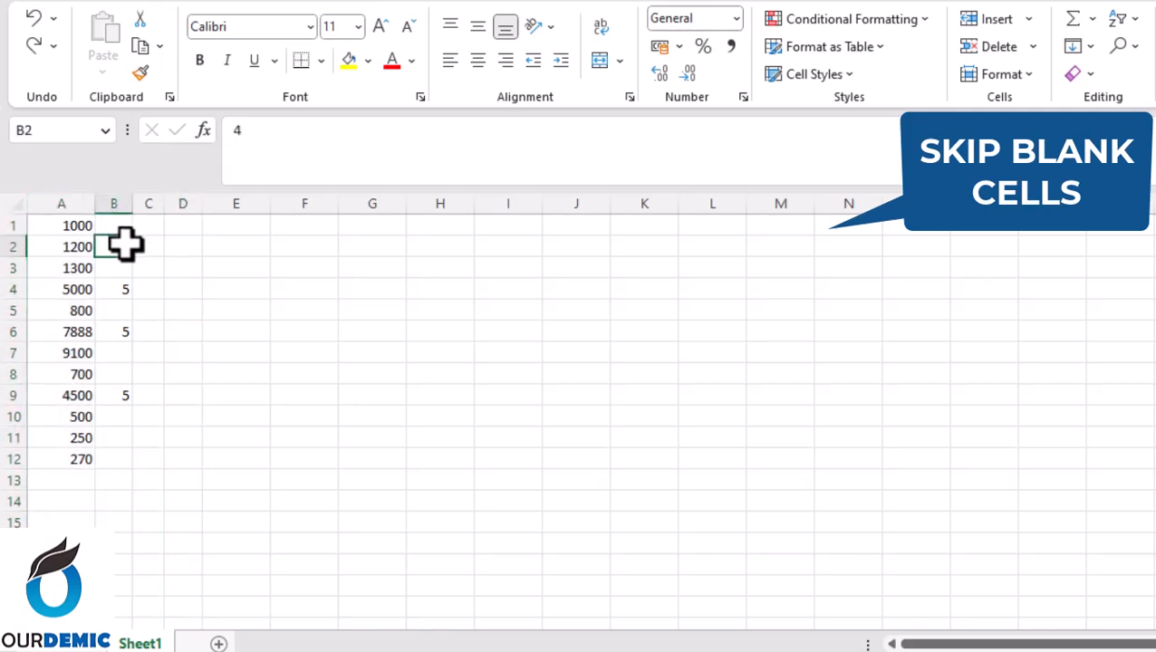
{"action": "left_click", "coordinate": [74, 253]}
{"action": "left_click", "coordinate": [123, 288]}
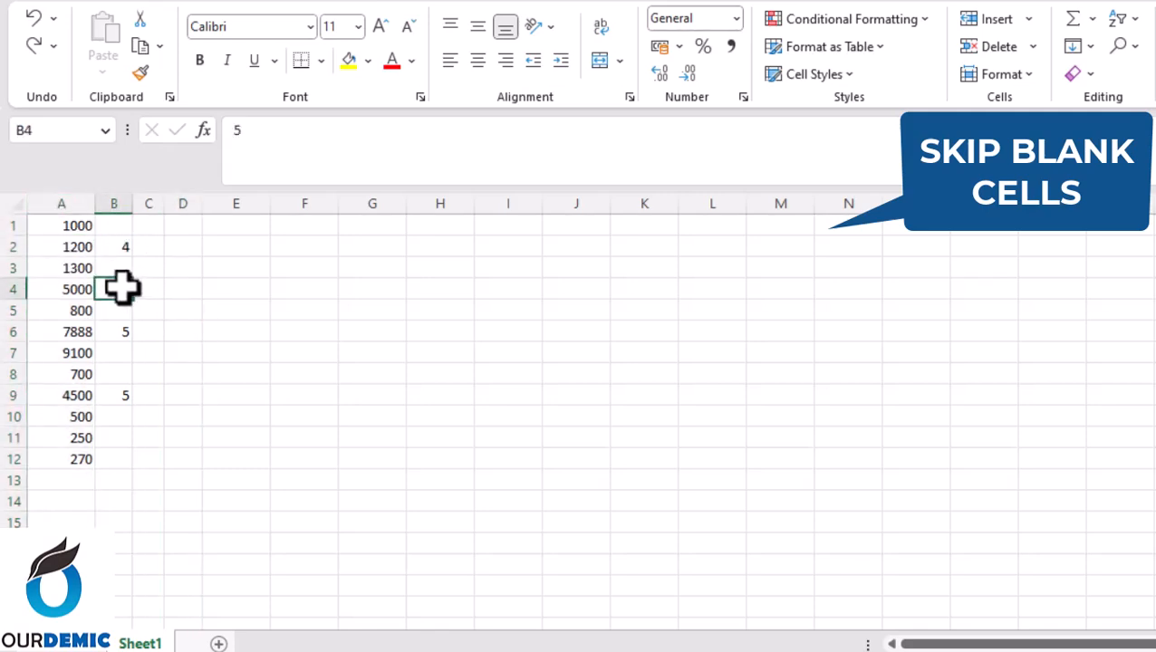
{"action": "left_click", "coordinate": [79, 285]}
{"action": "left_click", "coordinate": [115, 332]}
{"action": "left_click", "coordinate": [85, 334]}
{"action": "left_click", "coordinate": [121, 393]}
{"action": "left_click", "coordinate": [73, 397]}
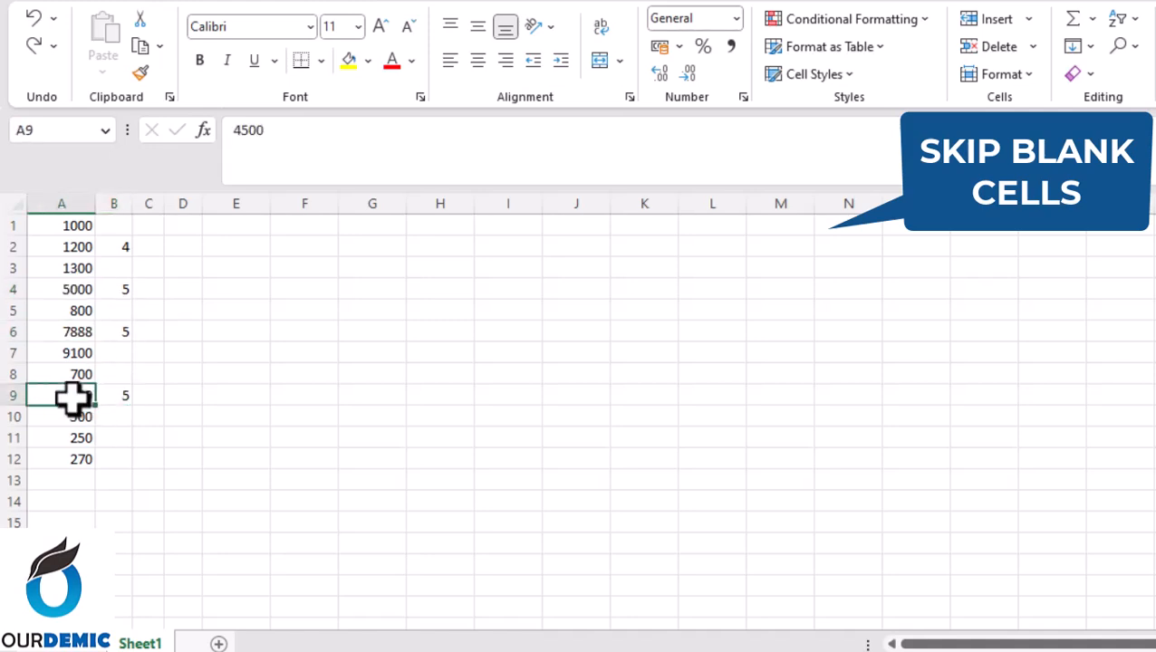
Copy column B and paste it over column A starting at A1, using Paste Special with Skip blanks
{"action": "left_click", "coordinate": [115, 203]}
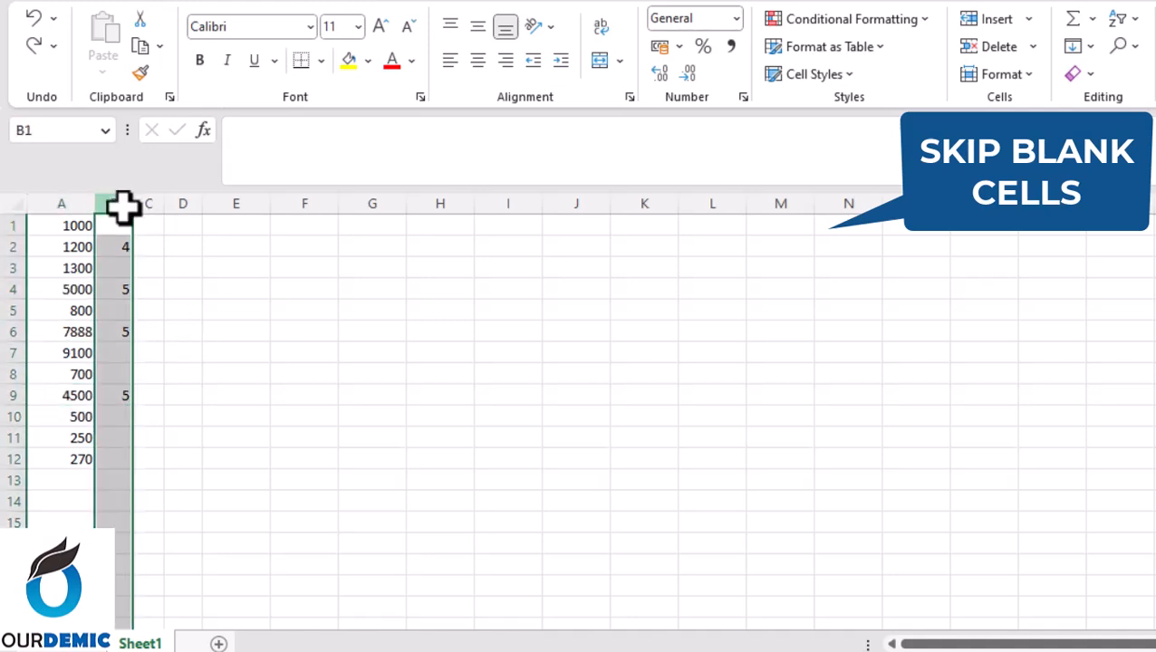
{"action": "right_click", "coordinate": [123, 270]}
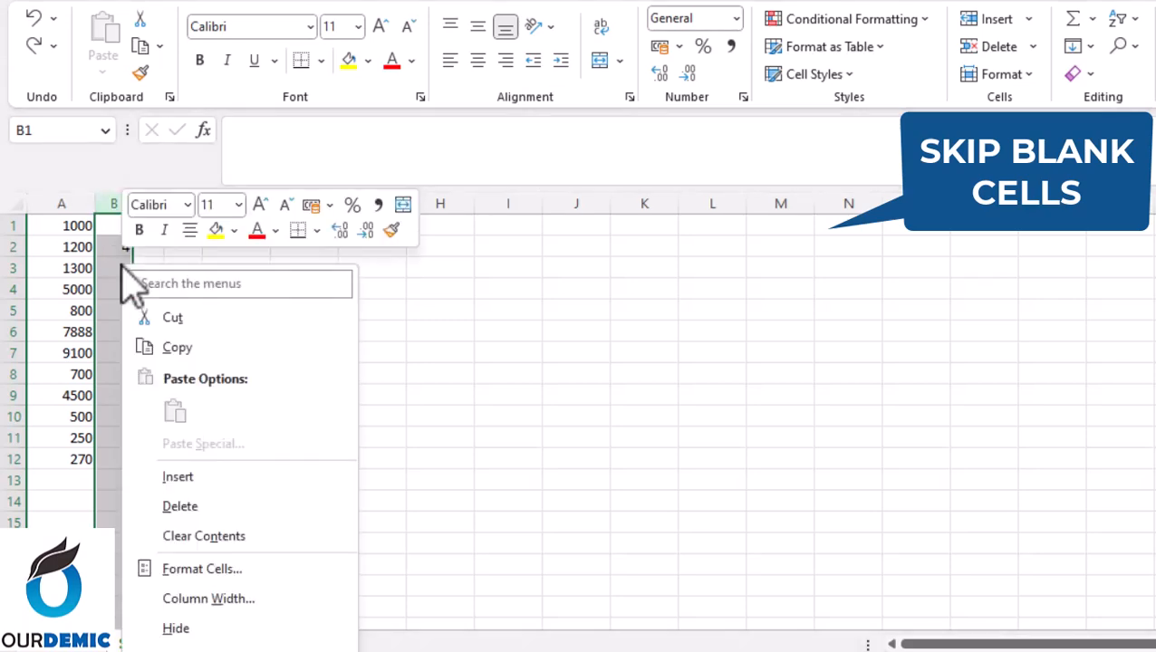
{"action": "left_click", "coordinate": [178, 347]}
{"action": "left_click", "coordinate": [75, 201]}
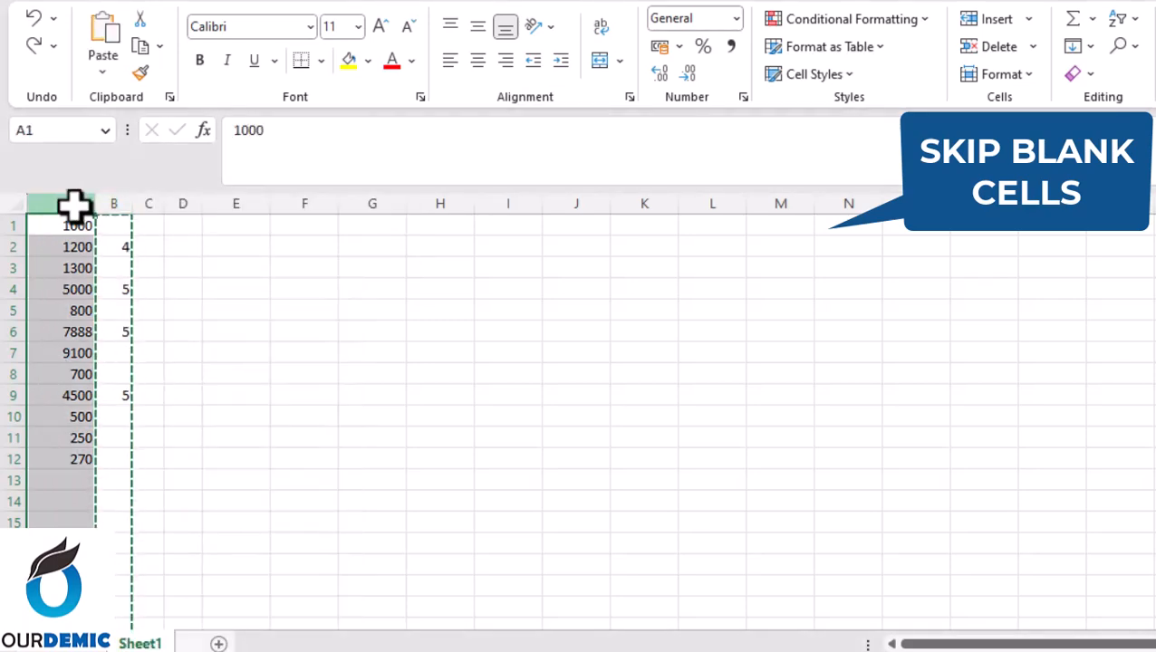
{"action": "left_click", "coordinate": [71, 228]}
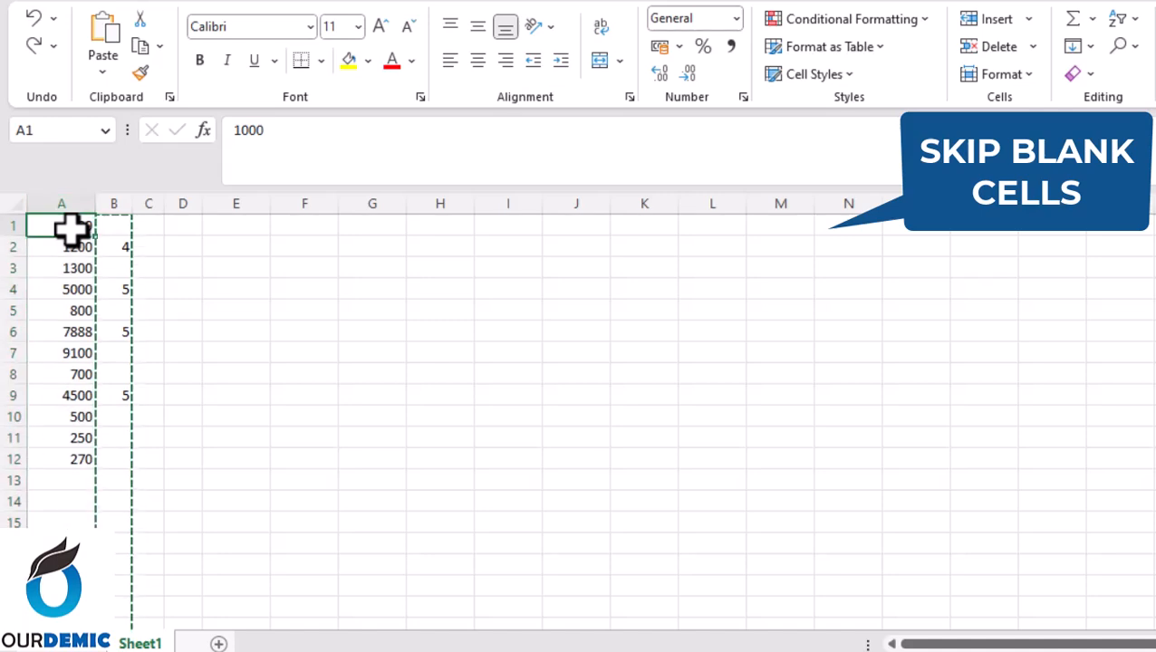
{"action": "right_click", "coordinate": [70, 230]}
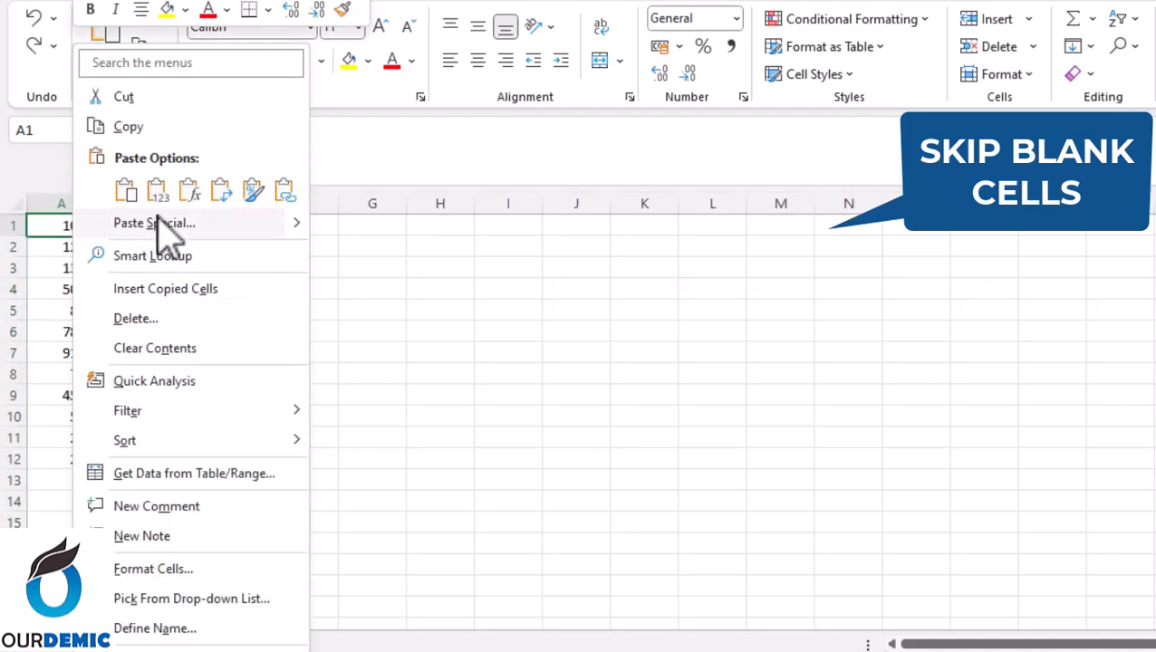
{"action": "left_click", "coordinate": [165, 228]}
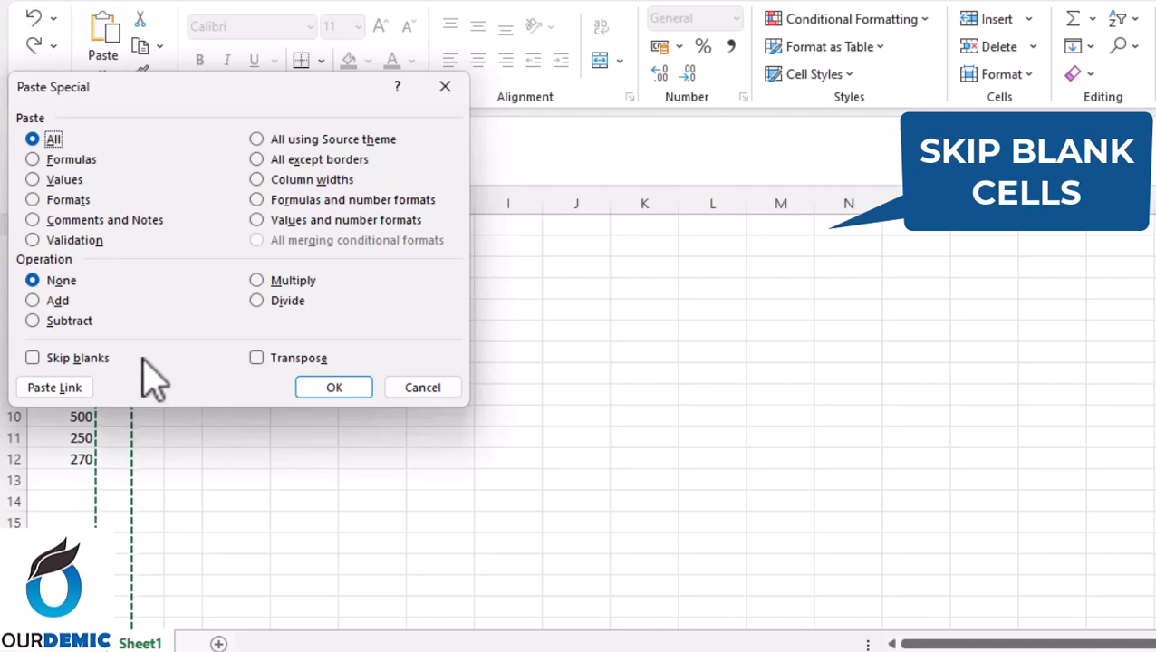
{"action": "left_click", "coordinate": [32, 358]}
{"action": "left_click", "coordinate": [332, 390]}
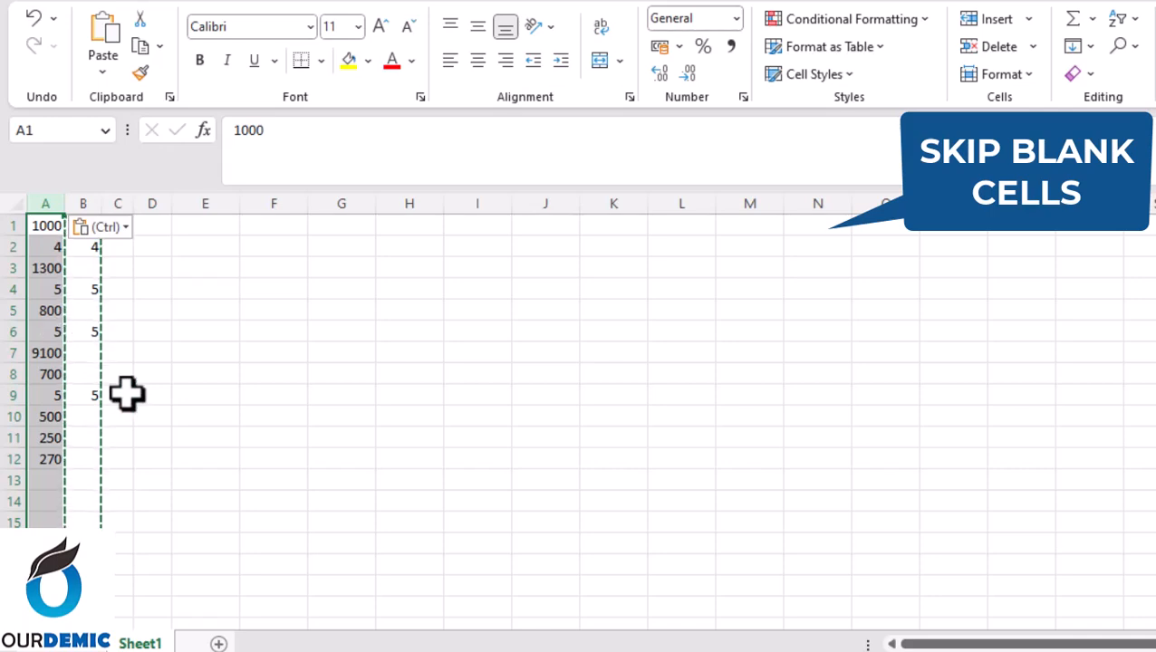
{"action": "left_click", "coordinate": [181, 328]}
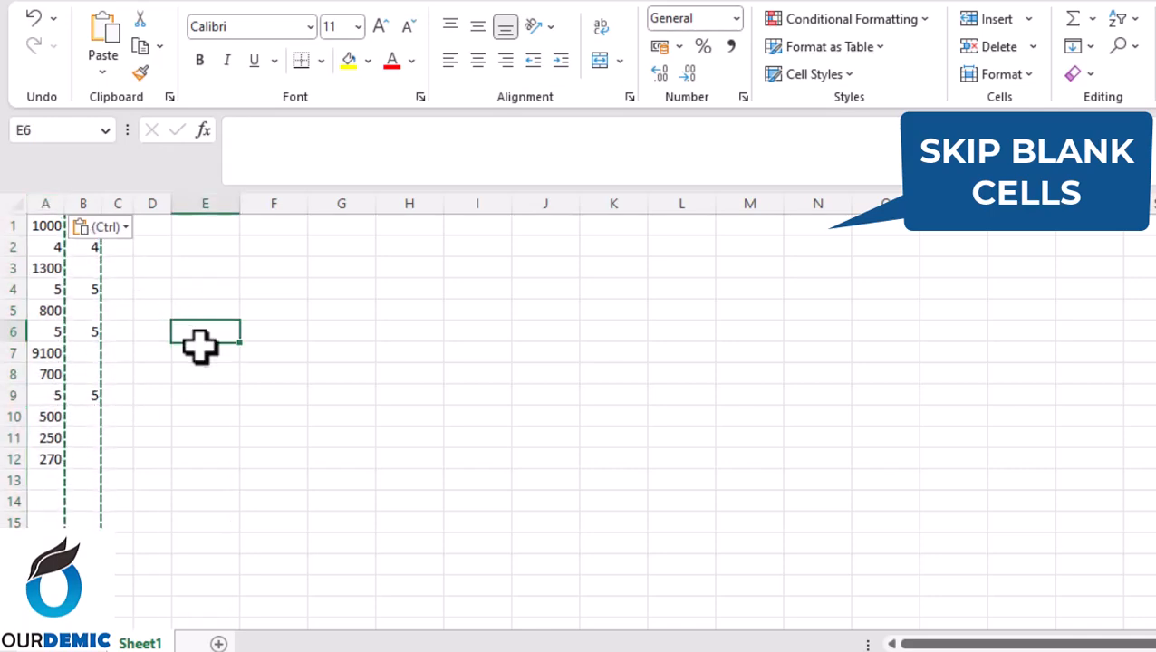
{"action": "key", "text": "Escape"}
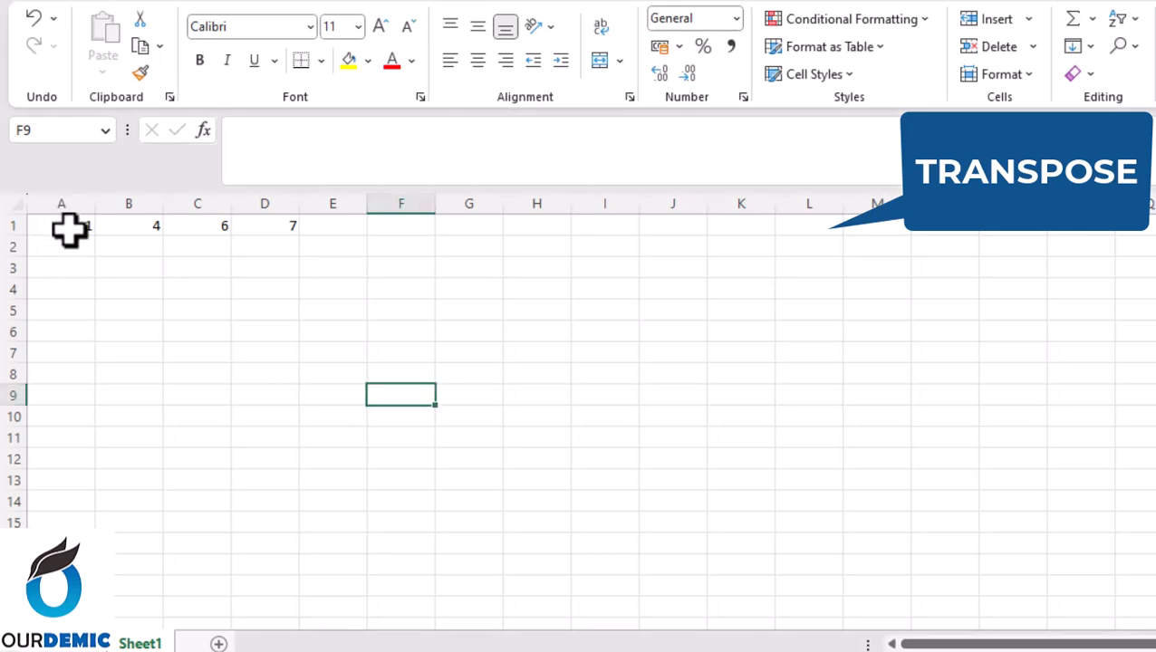
Select the row of numbers in A1:D1 and copy it
{"action": "left_click", "coordinate": [71, 231]}
{"action": "key", "text": "shift+Right"}
{"action": "key", "text": "shift+Right"}
{"action": "key", "text": "shift+Right"}
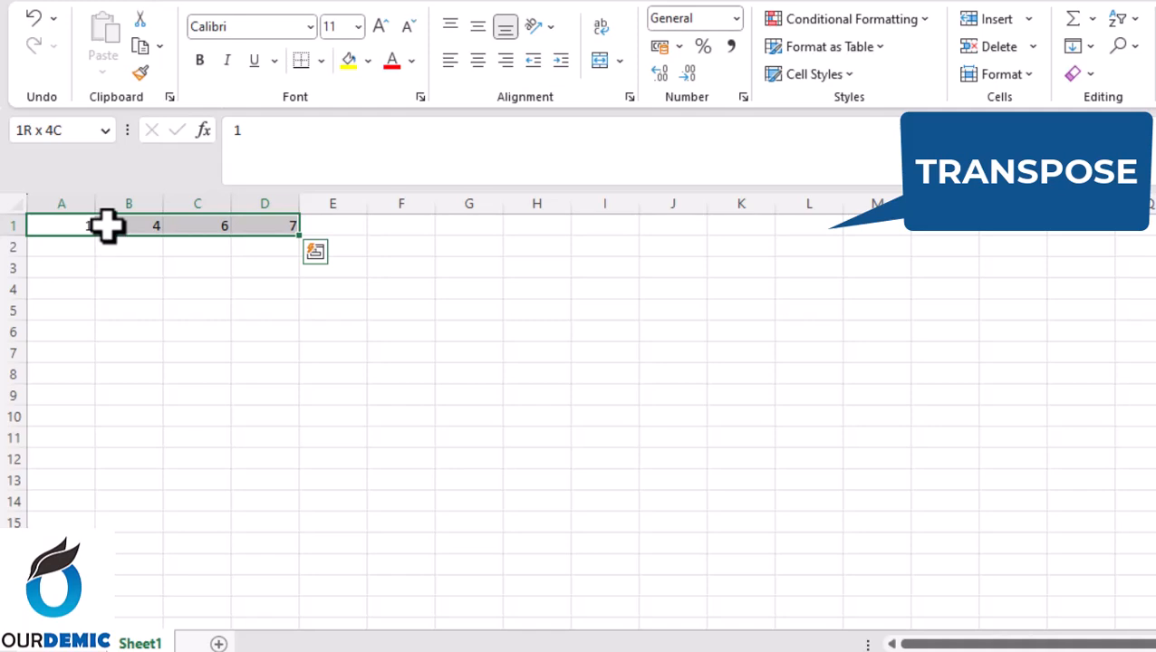
{"action": "left_click", "coordinate": [106, 226]}
{"action": "right_click", "coordinate": [107, 227]}
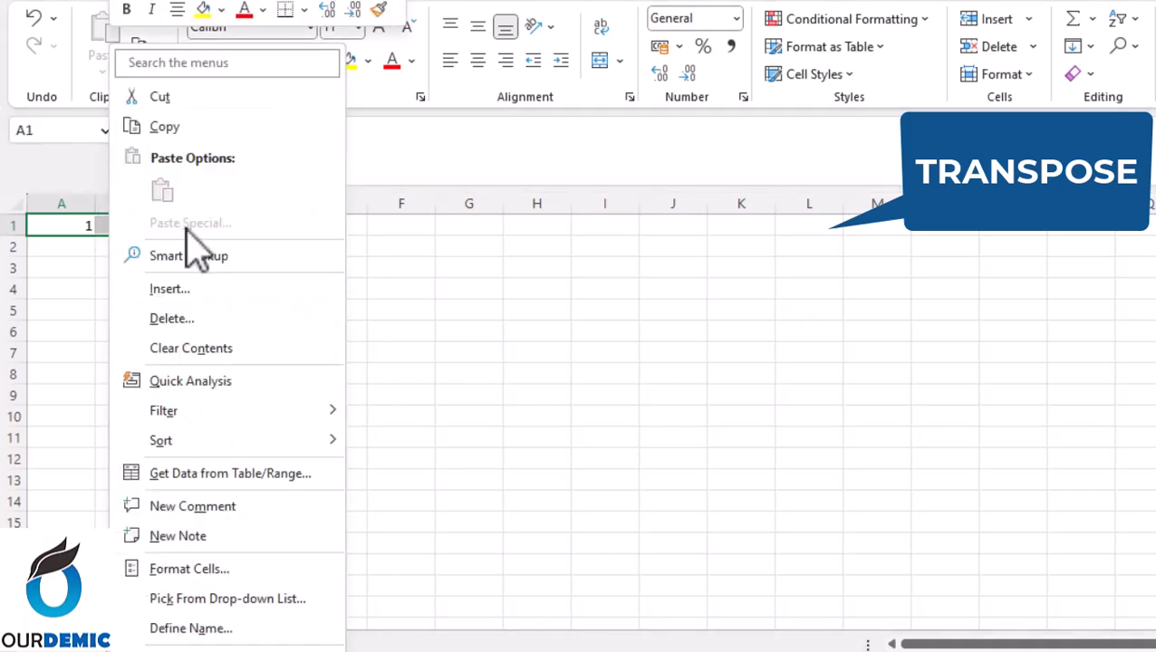
{"action": "key", "text": "Escape"}
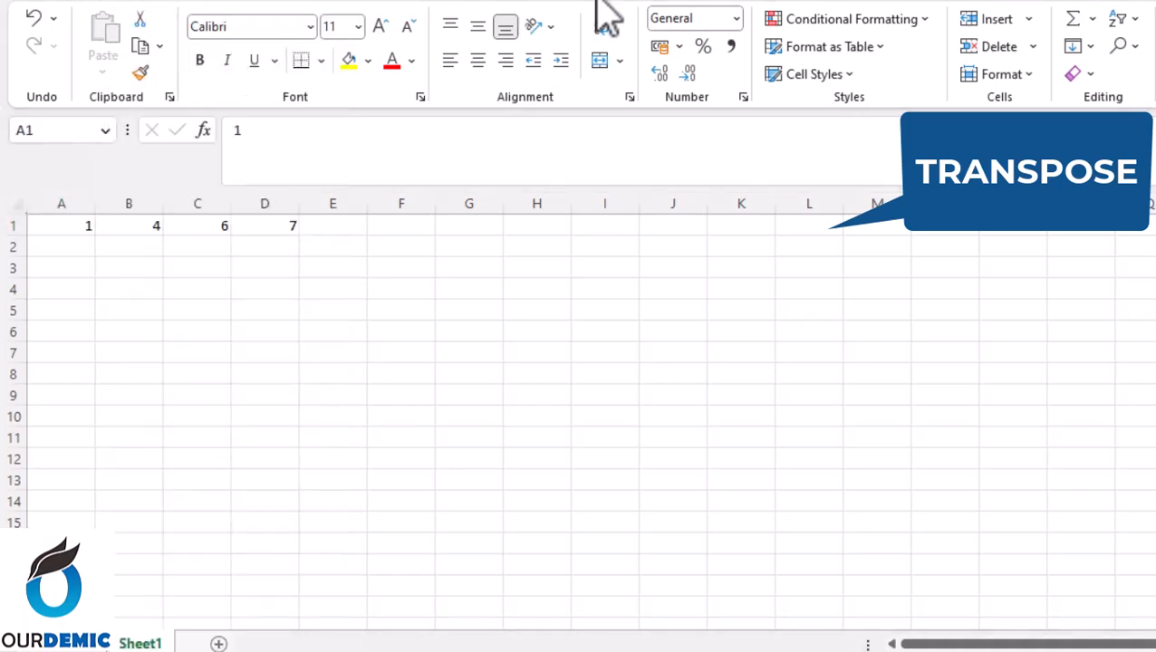
{"action": "left_click", "coordinate": [71, 227]}
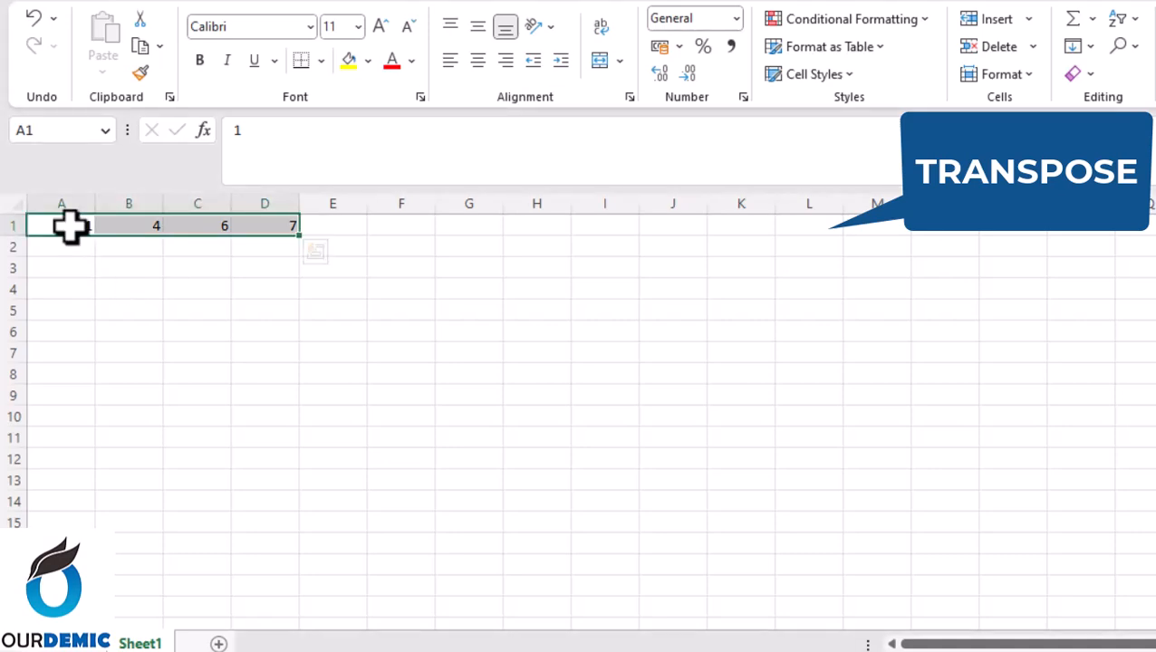
{"action": "right_click", "coordinate": [71, 226]}
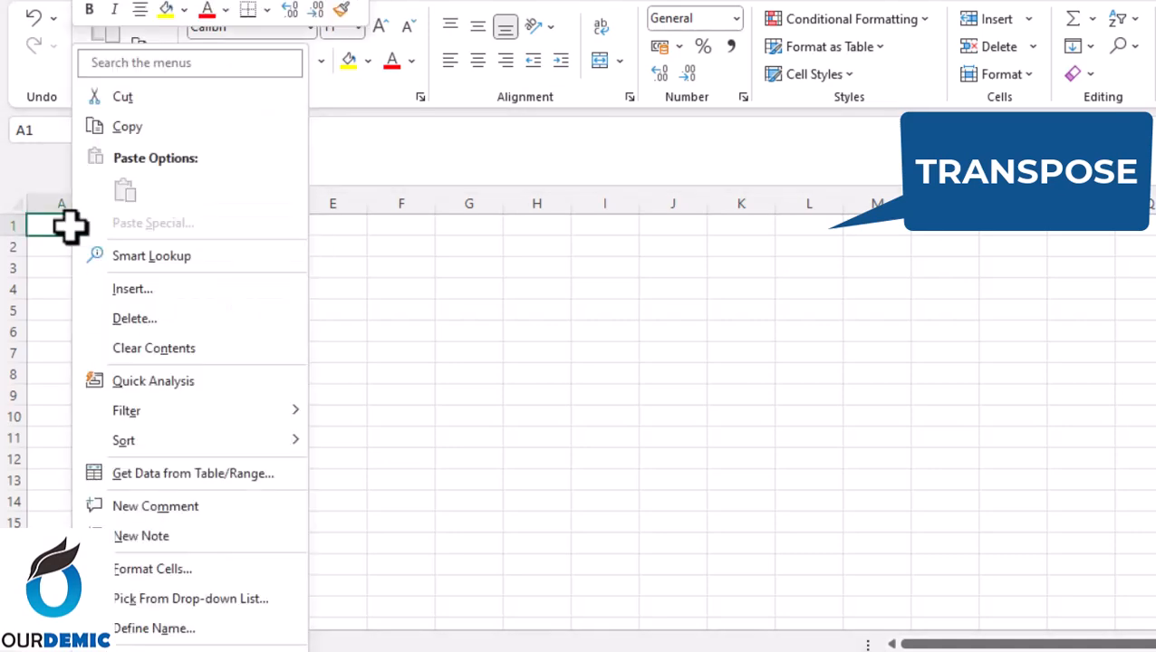
{"action": "left_click", "coordinate": [148, 132]}
Paste the copied row as a column starting at G1, using Paste Special with Transpose
{"action": "left_click", "coordinate": [468, 228]}
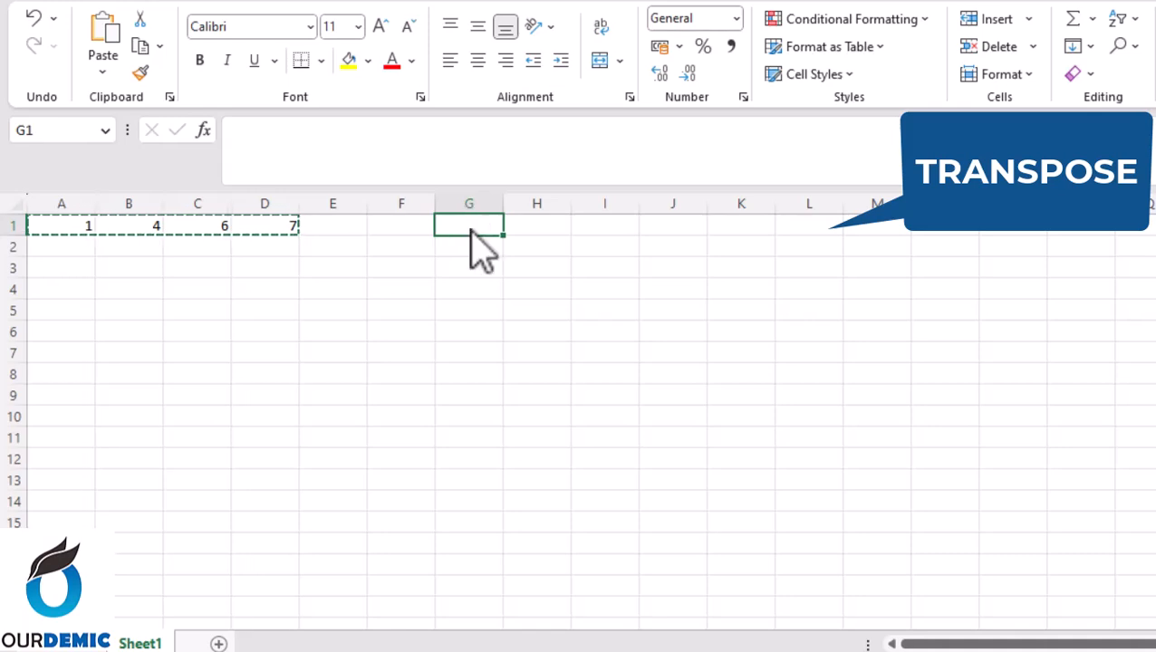
{"action": "right_click", "coordinate": [471, 229]}
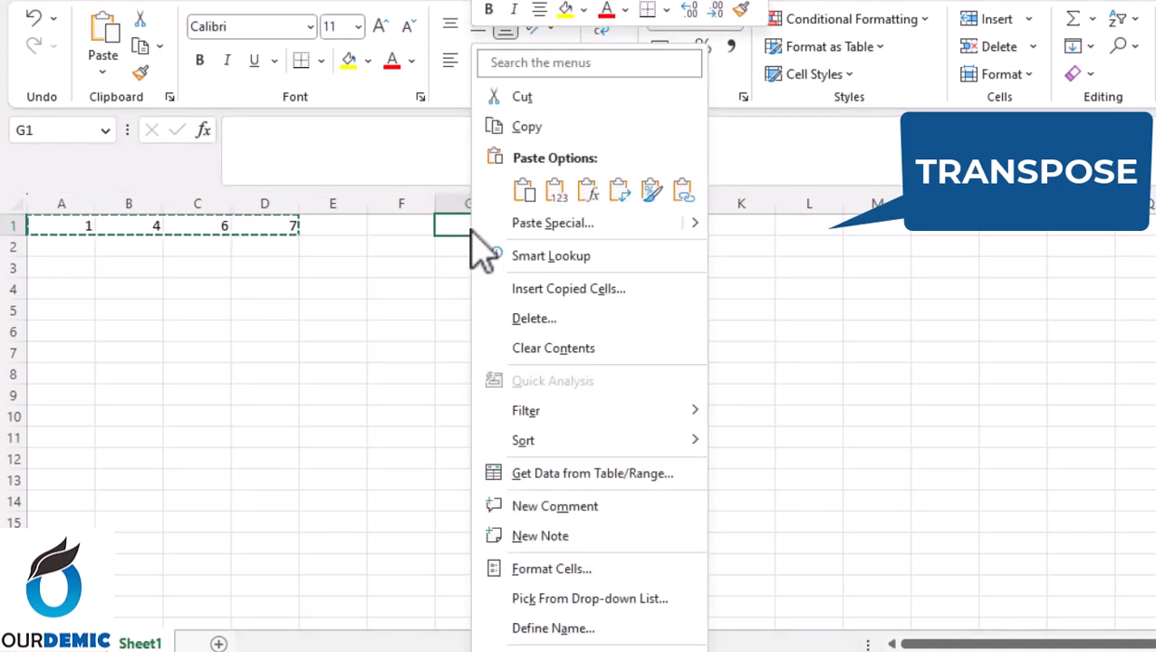
{"action": "left_click", "coordinate": [666, 229]}
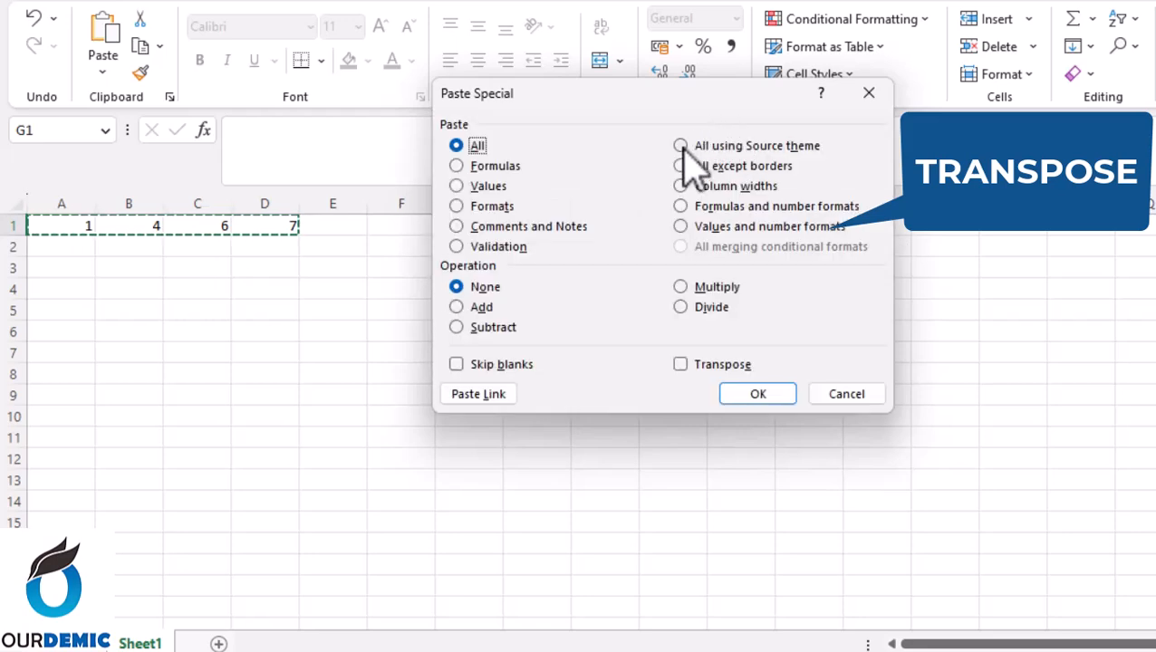
{"action": "left_click", "coordinate": [680, 364]}
{"action": "left_click", "coordinate": [759, 395]}
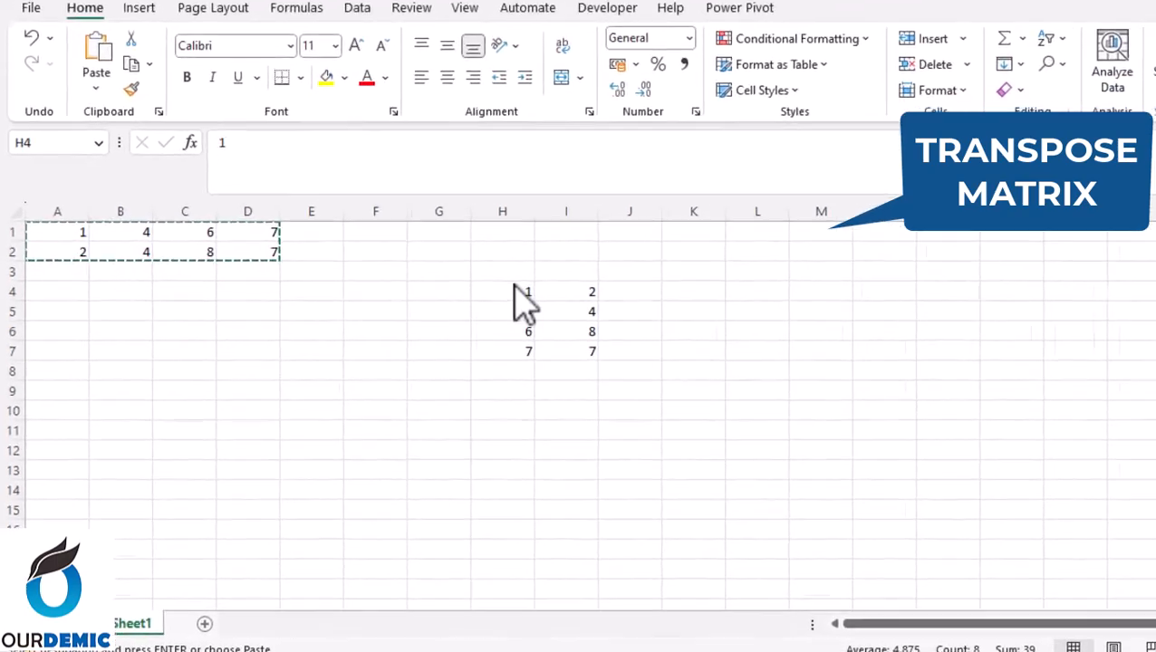
Clear the contents of the transposed block H4:I7
{"action": "double_click", "coordinate": [553, 288]}
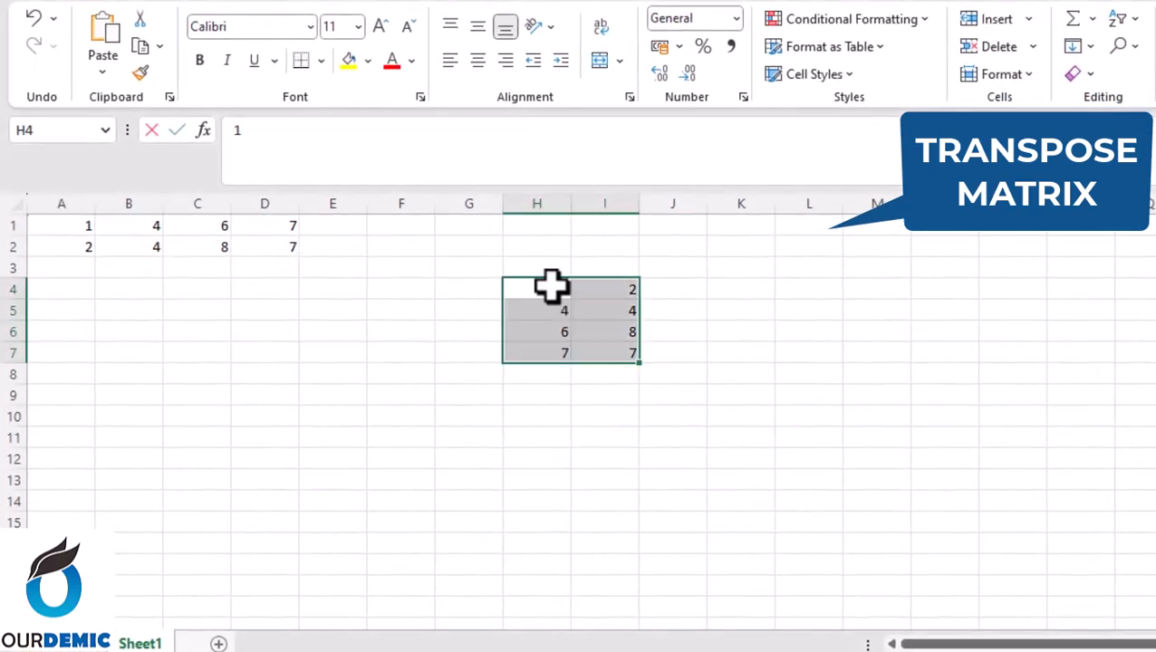
{"action": "left_click", "coordinate": [447, 292]}
{"action": "left_click", "coordinate": [563, 285]}
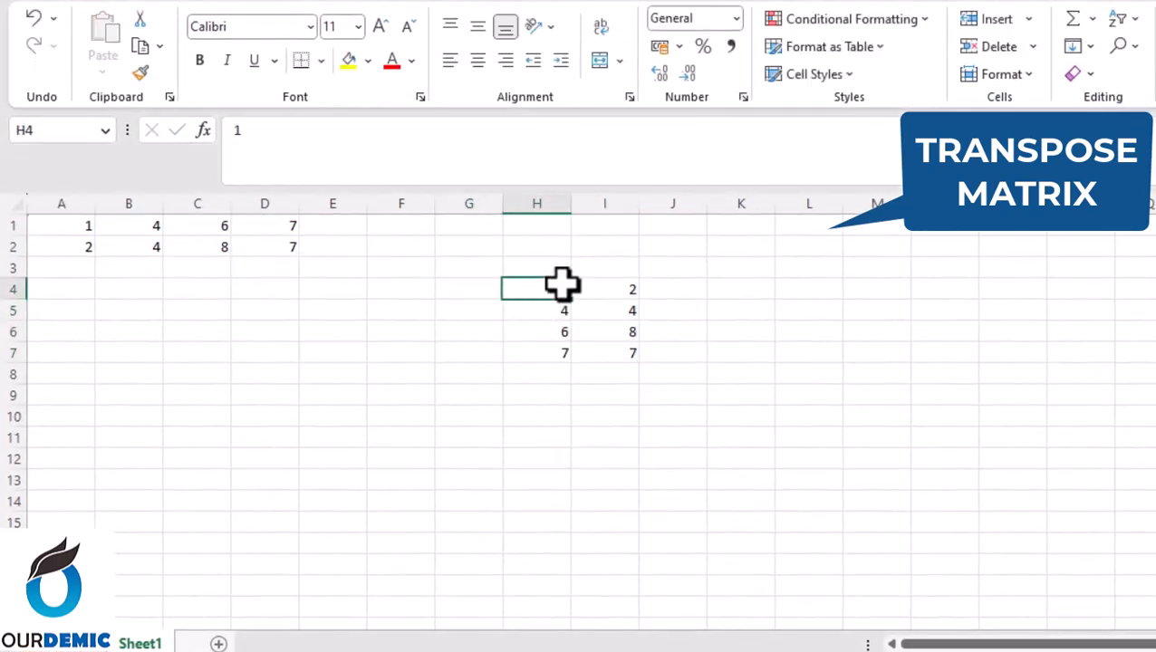
{"action": "key", "text": "shift+Down"}
{"action": "key", "text": "shift+Down"}
{"action": "key", "text": "shift+Down"}
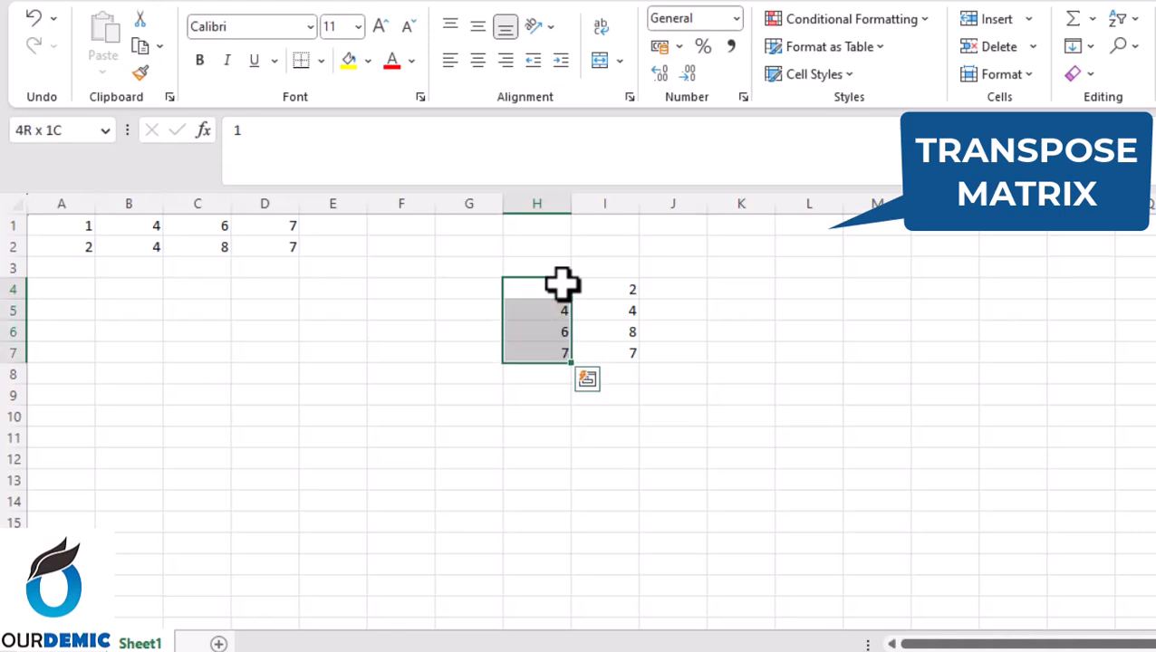
{"action": "key", "text": "shift+Right"}
{"action": "key", "text": "shift+Right"}
{"action": "key", "text": "shift+Left"}
{"action": "right_click", "coordinate": [563, 286]}
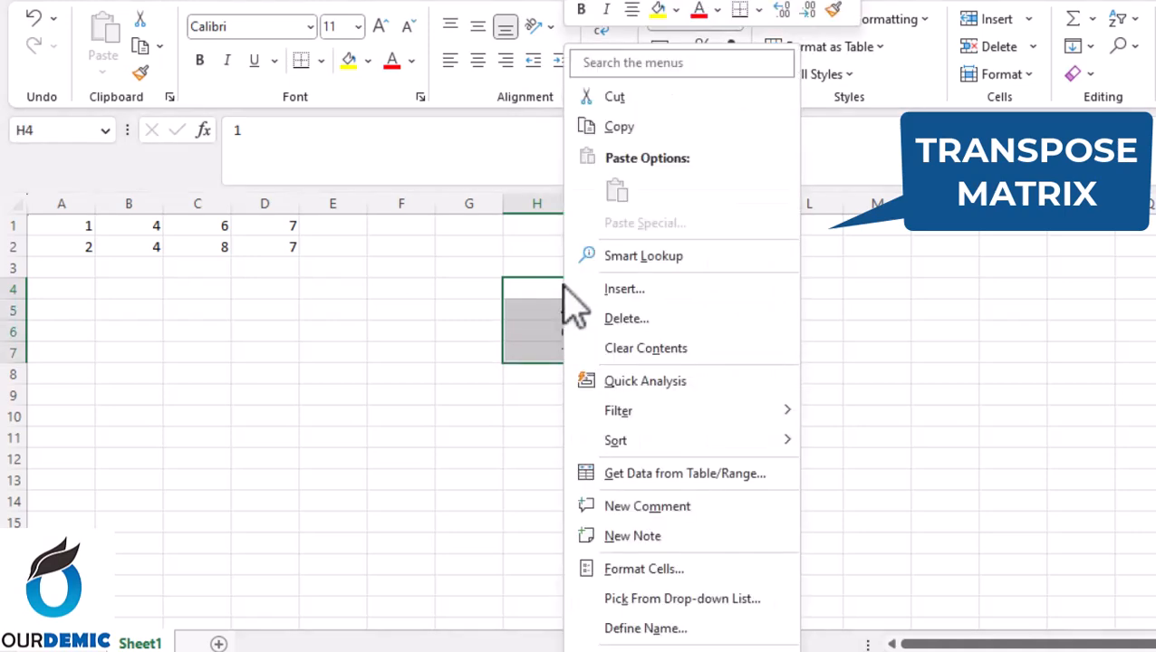
{"action": "left_click", "coordinate": [631, 349]}
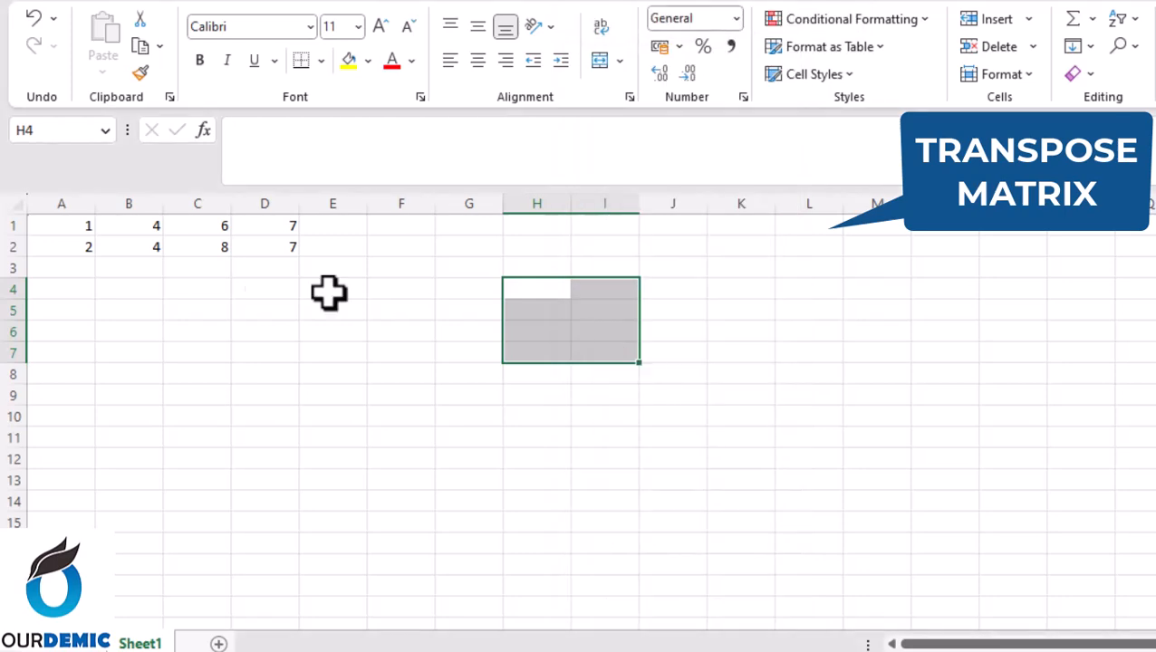
Add a third row to the matrix by entering 9, 8, 9 and 8 in A3:D3
{"action": "left_click", "coordinate": [74, 274]}
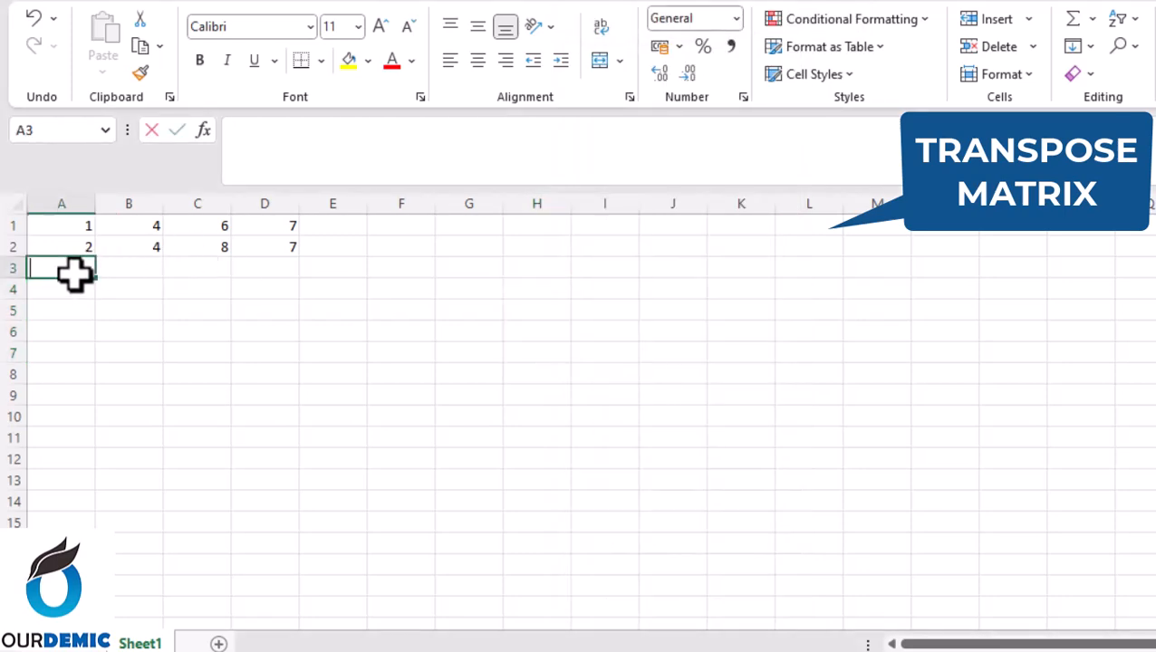
{"action": "type", "text": "9"}
{"action": "key", "text": "Tab"}
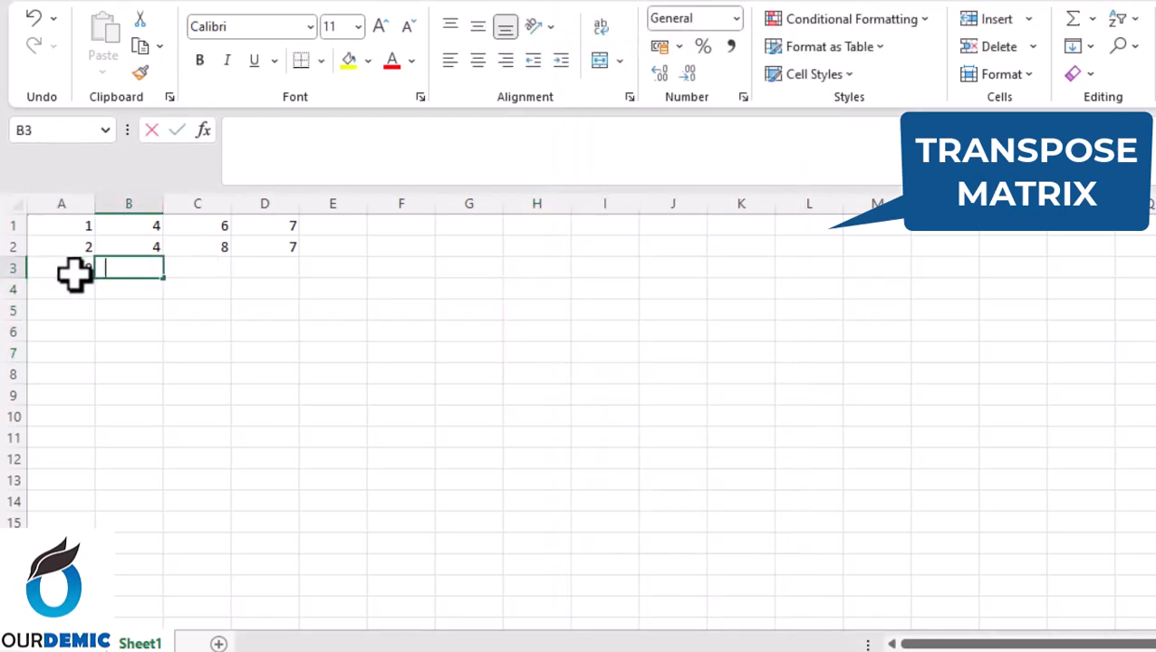
{"action": "type", "text": "8"}
{"action": "key", "text": "Tab"}
{"action": "type", "text": "9"}
{"action": "key", "text": "Tab"}
{"action": "type", "text": "8"}
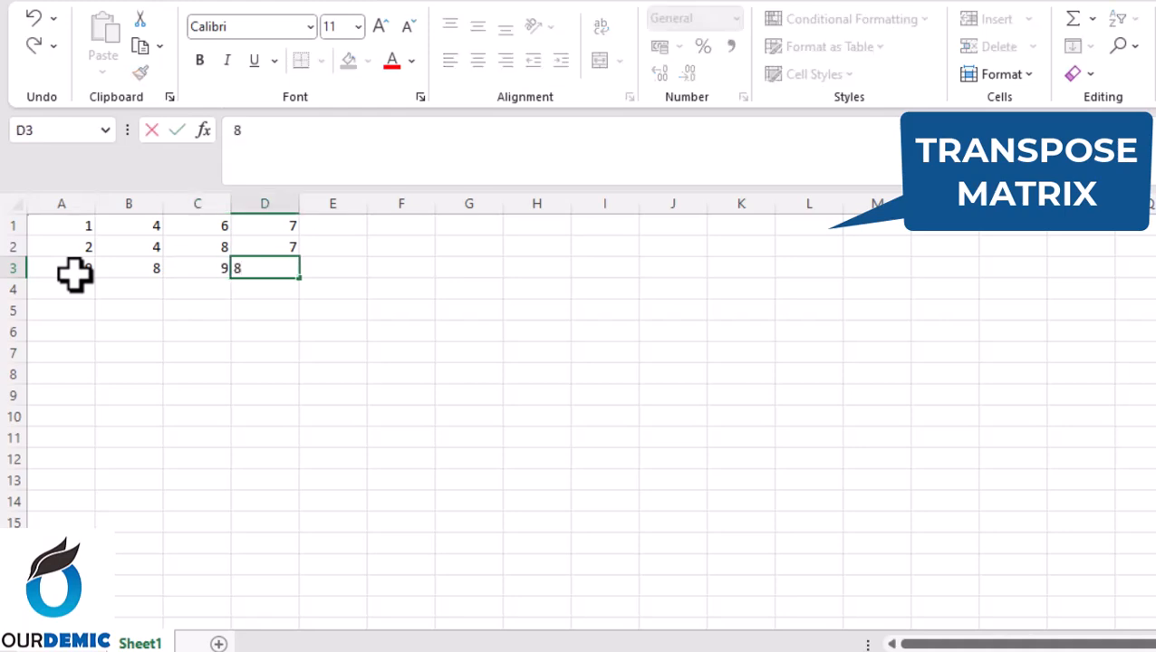
{"action": "left_click", "coordinate": [264, 331]}
Select the whole three-row matrix A1:D3 and copy it
{"action": "left_click", "coordinate": [69, 233]}
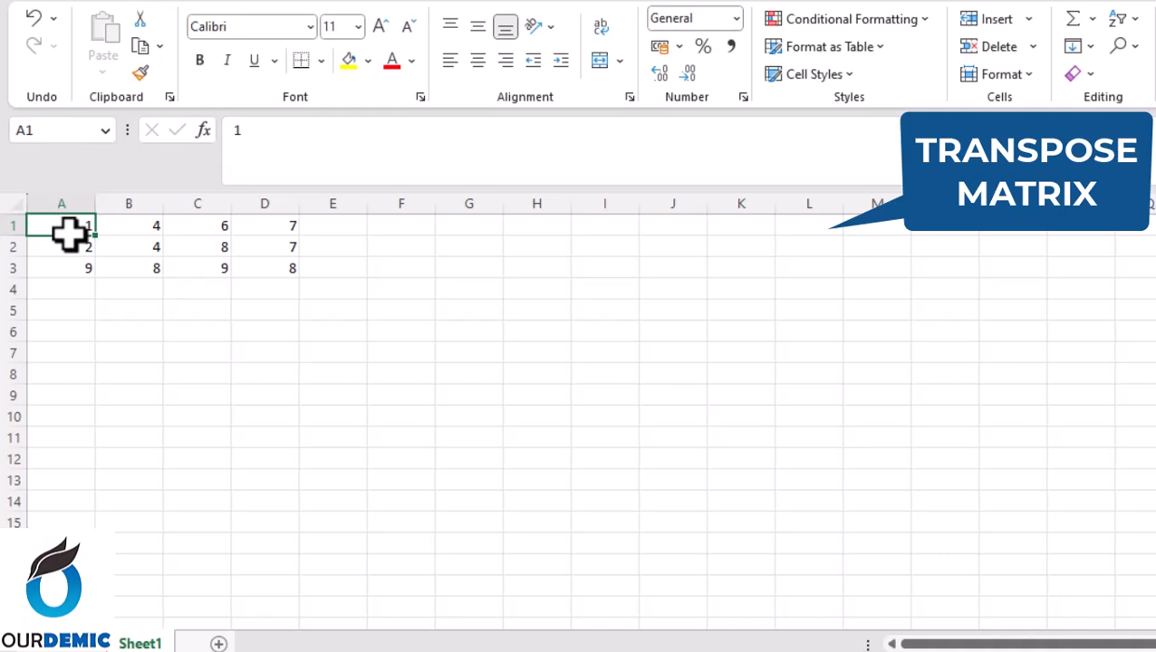
{"action": "key", "text": "shift+Right"}
{"action": "key", "text": "shift+Right"}
{"action": "key", "text": "shift+Right"}
{"action": "key", "text": "shift+Right"}
{"action": "key", "text": "shift+Left"}
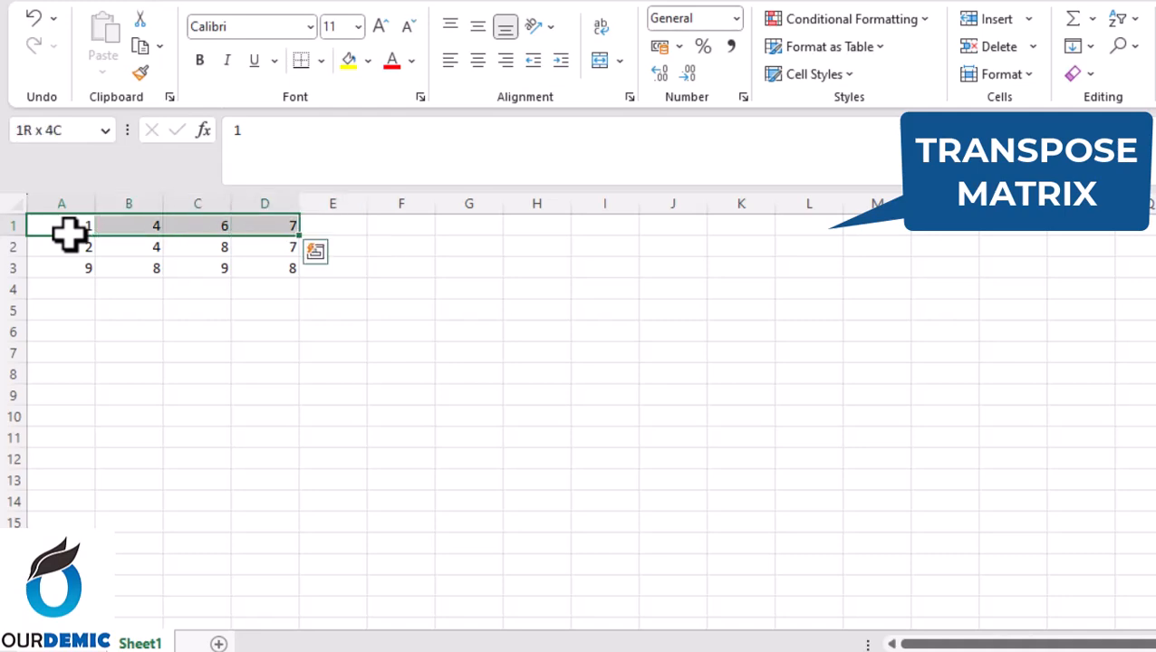
{"action": "key", "text": "shift+Down"}
{"action": "key", "text": "shift+Down"}
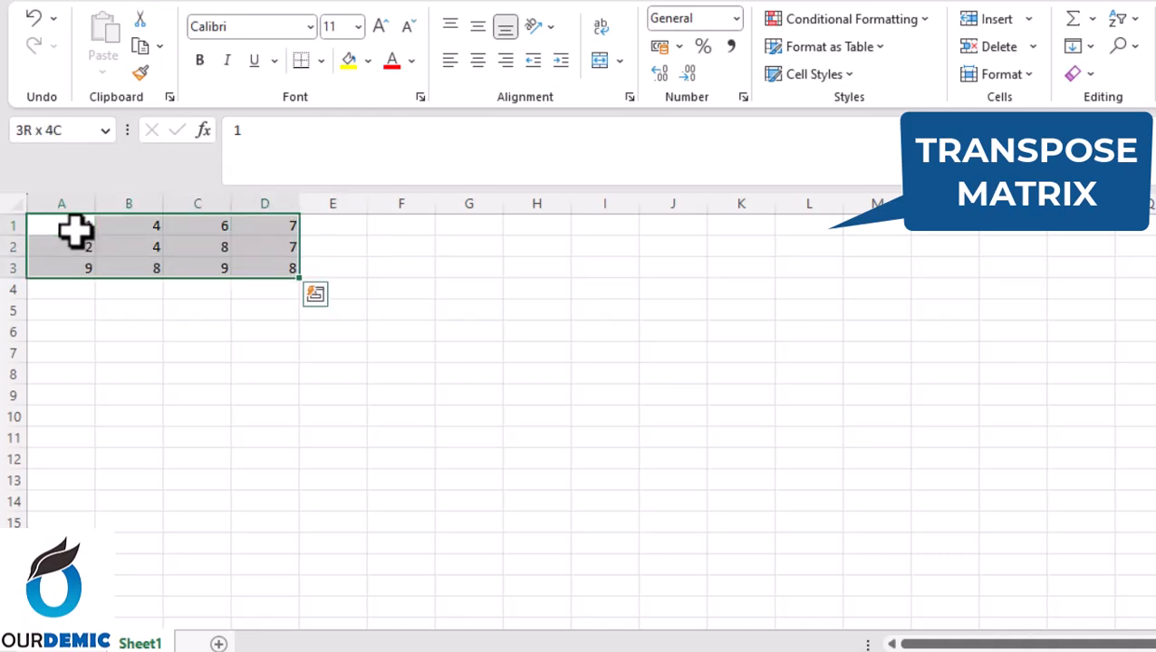
{"action": "right_click", "coordinate": [143, 256]}
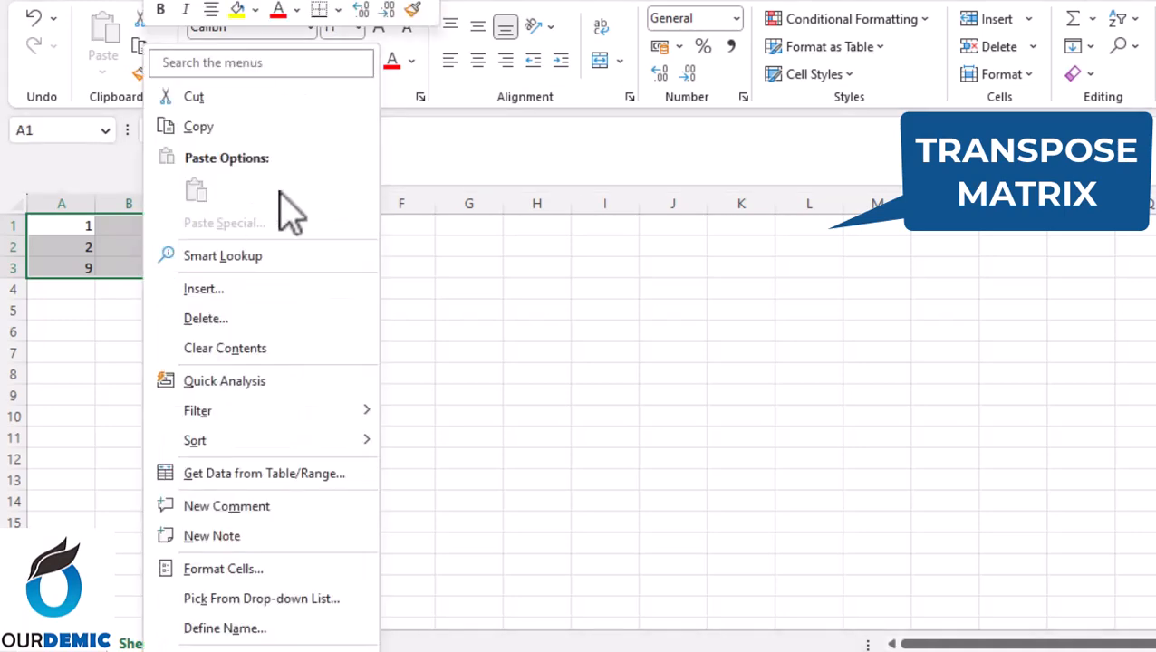
{"action": "left_click", "coordinate": [216, 127]}
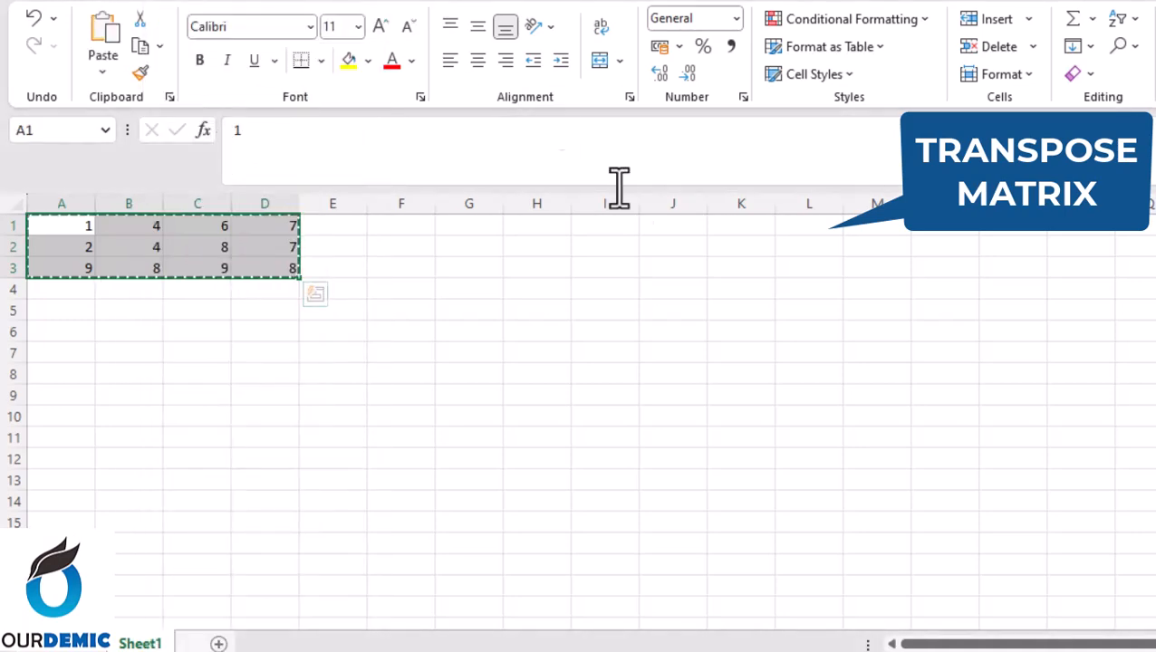
Paste the copied matrix with rows and columns swapped starting at H3, using Paste Special with Transpose
{"action": "left_click", "coordinate": [539, 268]}
{"action": "right_click", "coordinate": [543, 276]}
{"action": "left_click", "coordinate": [725, 222]}
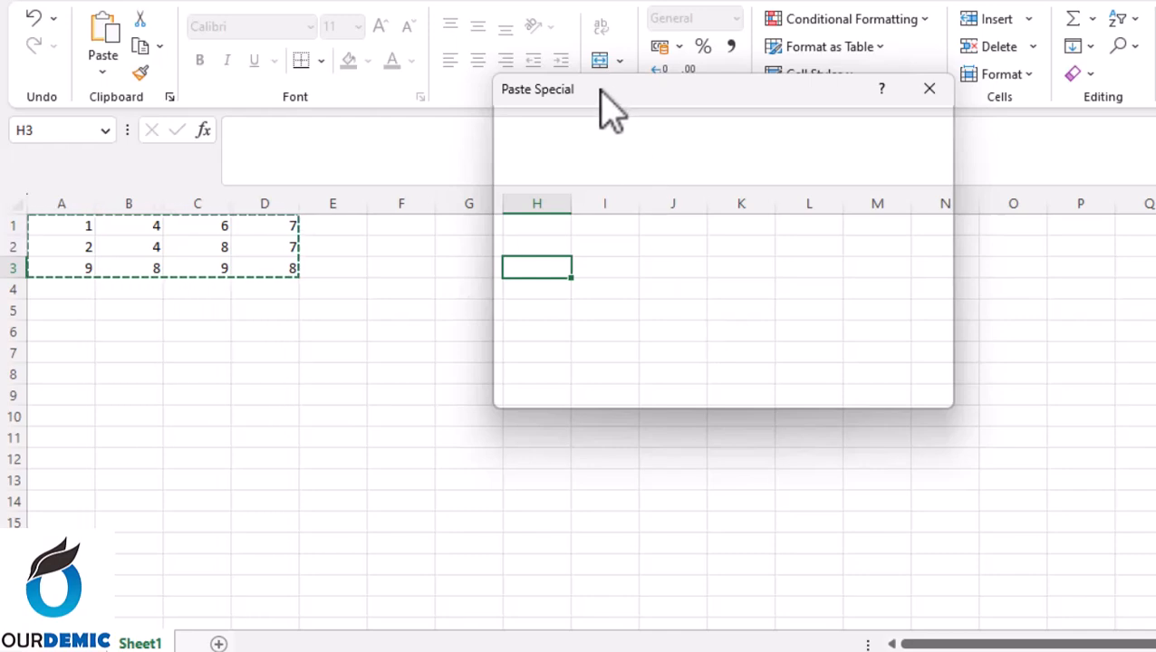
{"action": "left_click_drag", "start_coordinate": [599, 91], "coordinate": [598, 163]}
{"action": "left_click", "coordinate": [746, 435]}
{"action": "left_click", "coordinate": [818, 462]}
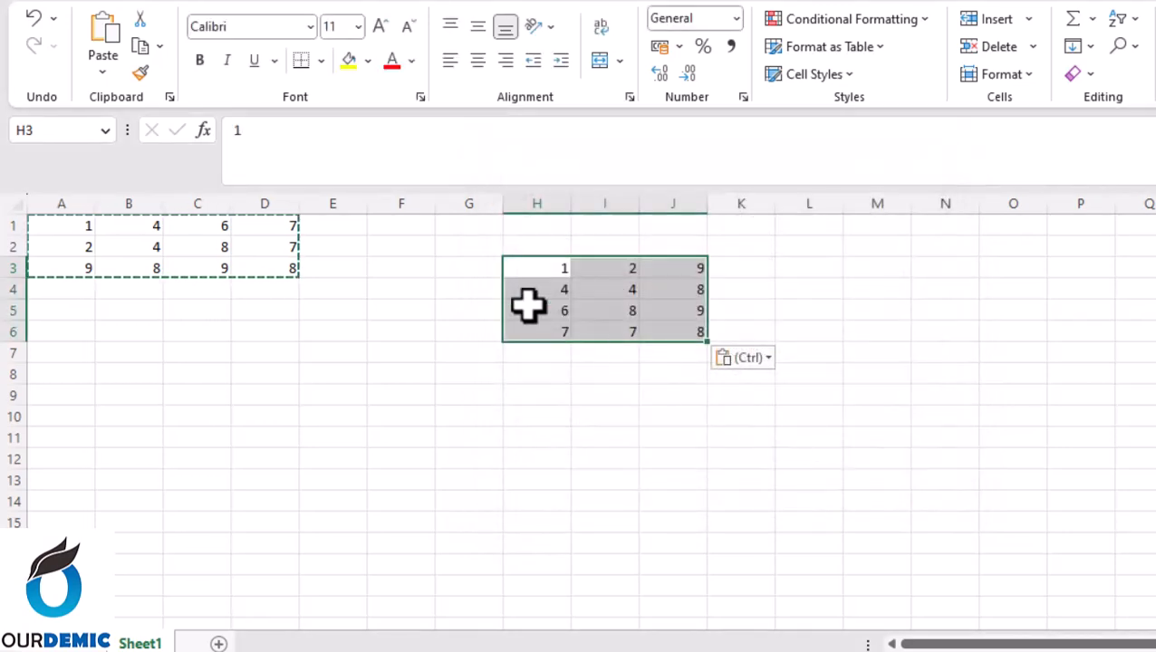